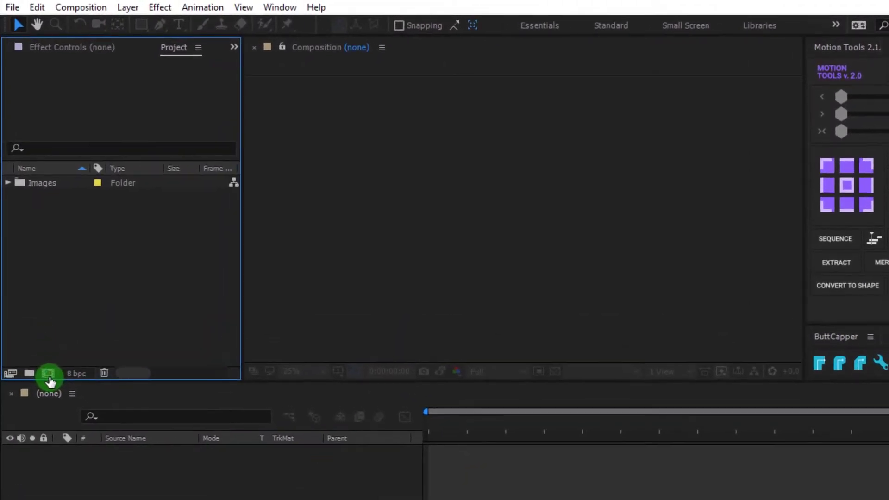
# Make a new HDTV 1080 24 fps composition called 'Tansition' with a 0:00:15:23 duration
pyautogui.click(48, 373)
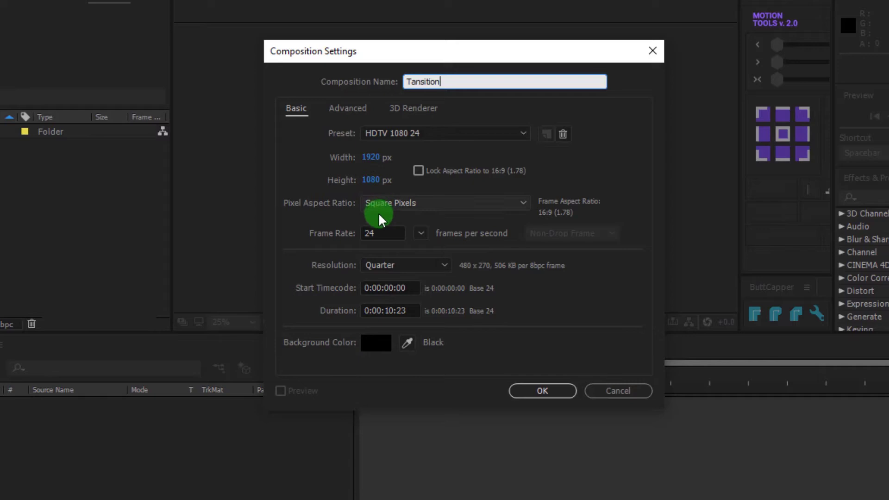
pyautogui.doubleClick(393, 310)
pyautogui.write('15')
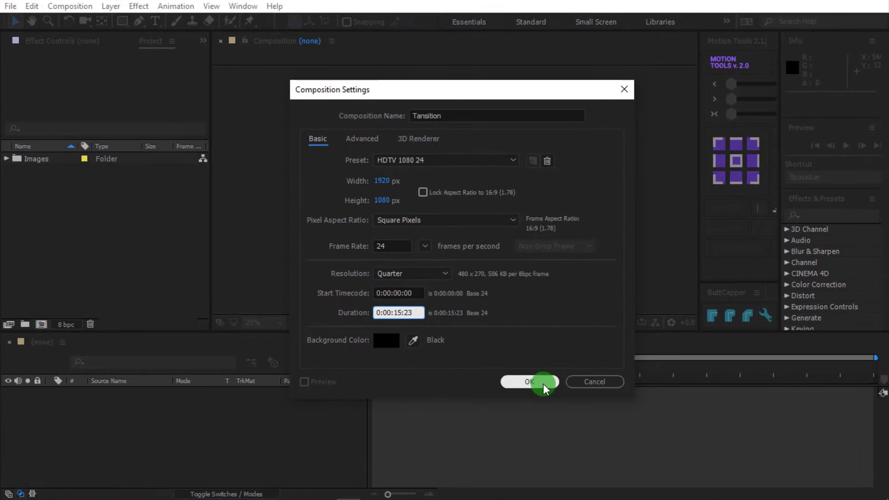
pyautogui.click(543, 386)
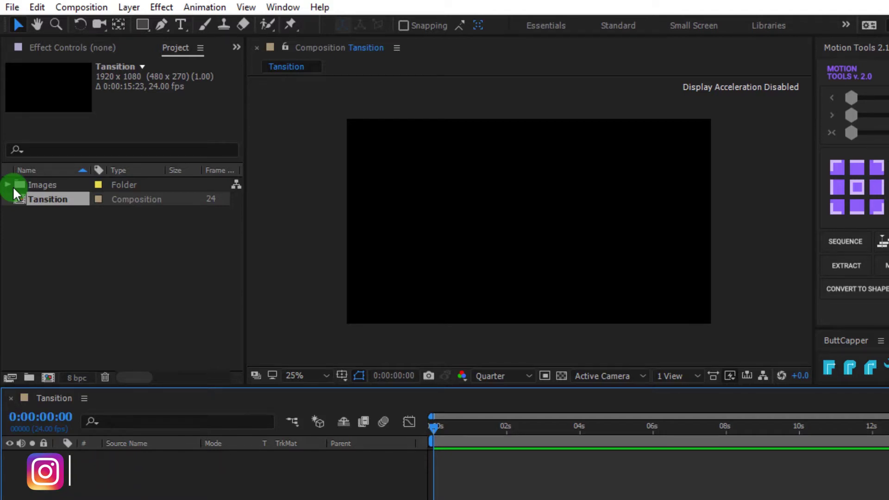
# Add all eight JPG photos from the Images folder to the timeline as layers
pyautogui.click(7, 185)
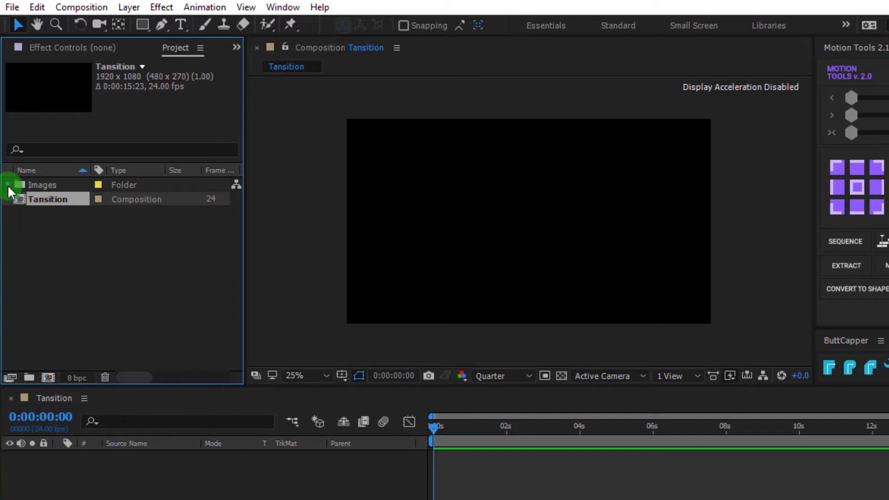
pyautogui.doubleClick(54, 201)
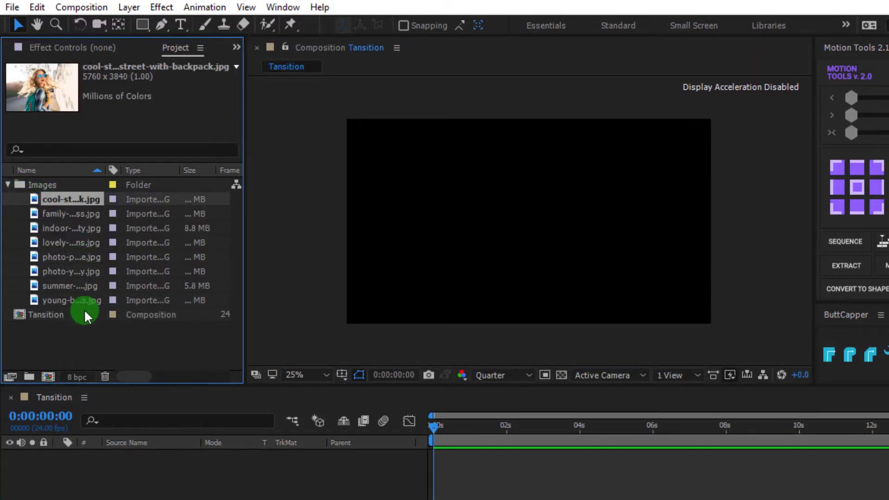
pyautogui.keyDown('shift'); pyautogui.click(84, 299); pyautogui.keyUp('shift')
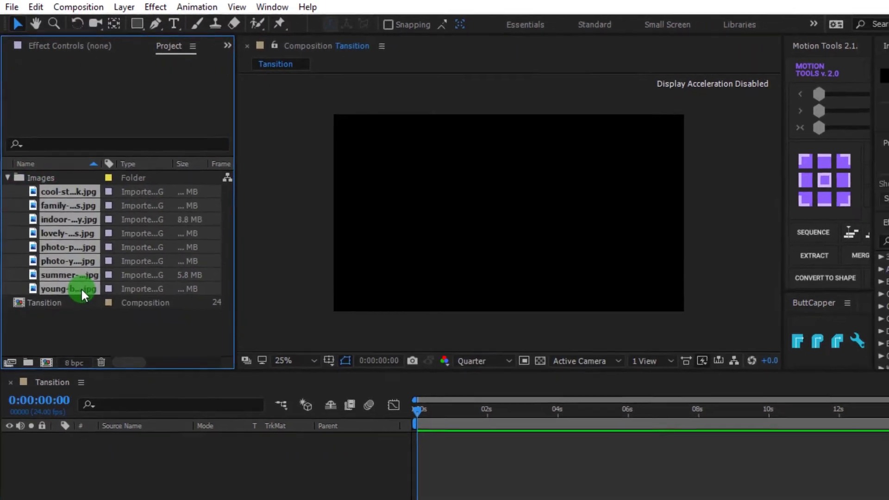
pyautogui.moveTo(85, 298); pyautogui.dragTo(50, 297)
pyautogui.moveTo(43, 255); pyautogui.dragTo(84, 437)
pyautogui.moveTo(77, 381); pyautogui.dragTo(70, 409)
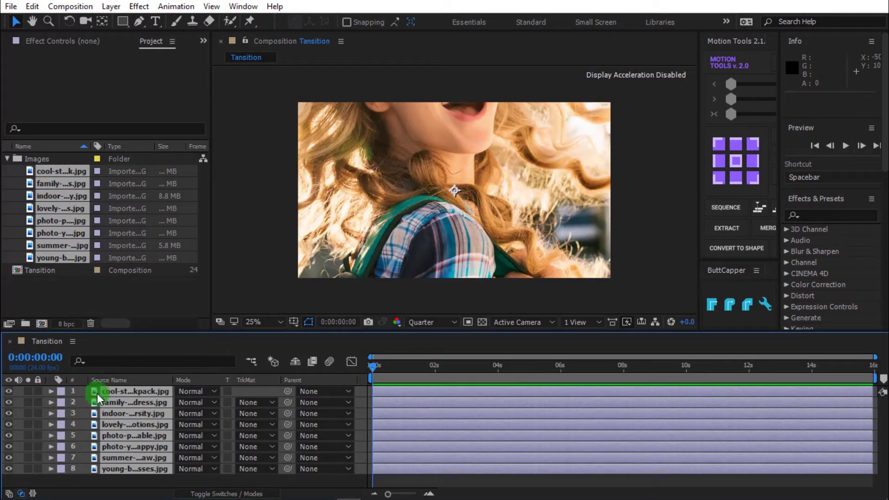
# Trim every photo layer to end at 2 seconds and sequence them back to back
pyautogui.click(435, 372)
pyautogui.hotkey('alt', ']')
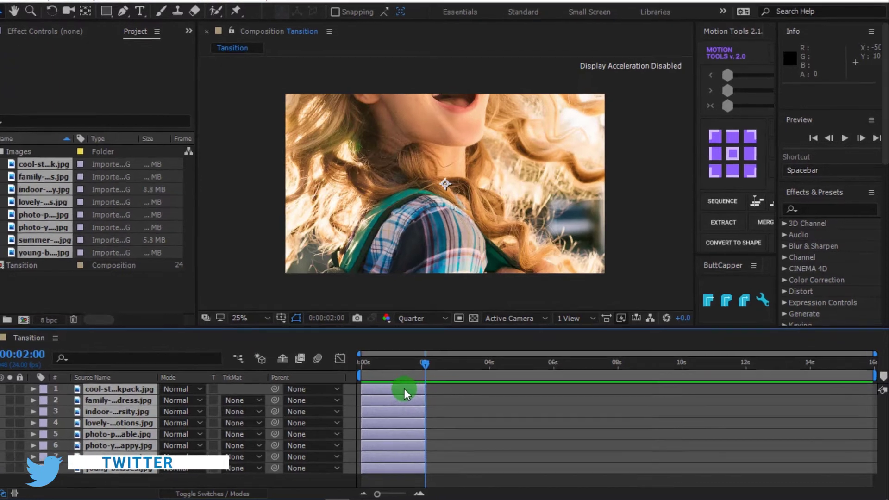
pyautogui.rightClick(404, 389)
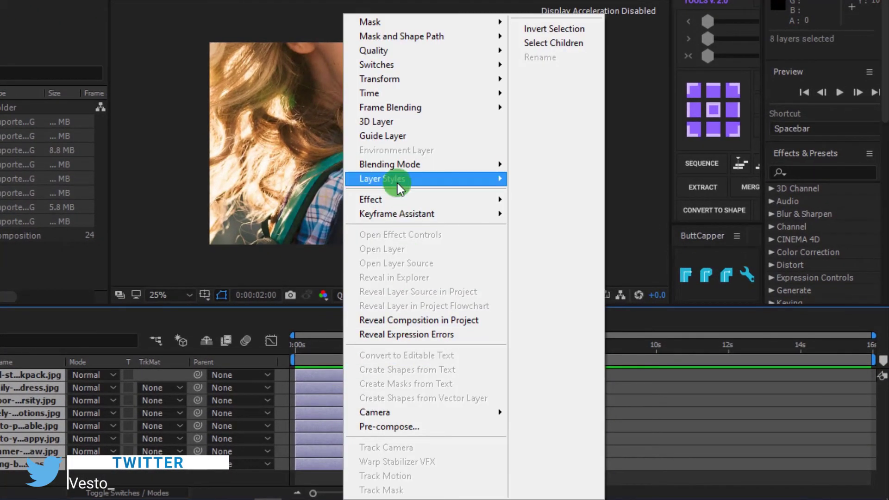
pyautogui.moveTo(397, 214)
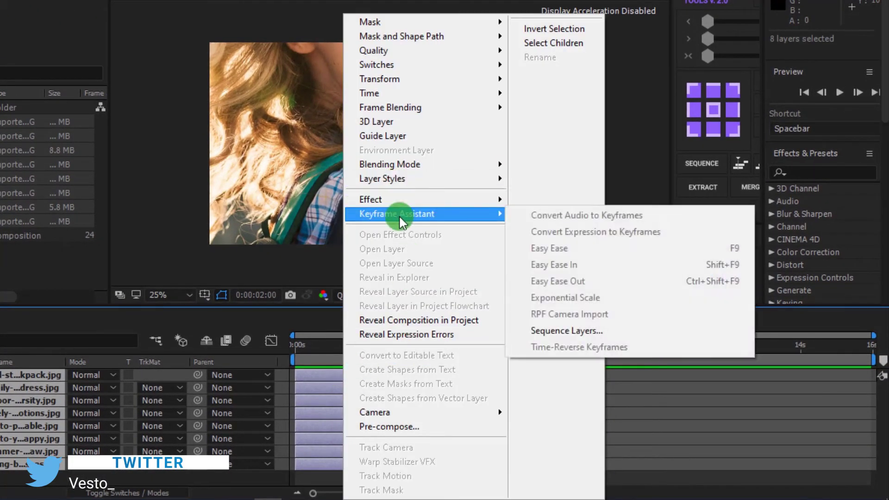
pyautogui.click(574, 331)
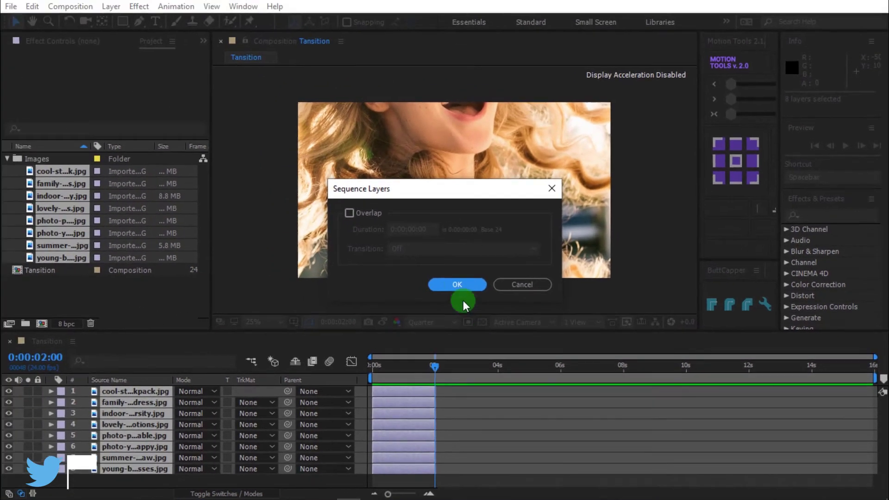
pyautogui.click(457, 285)
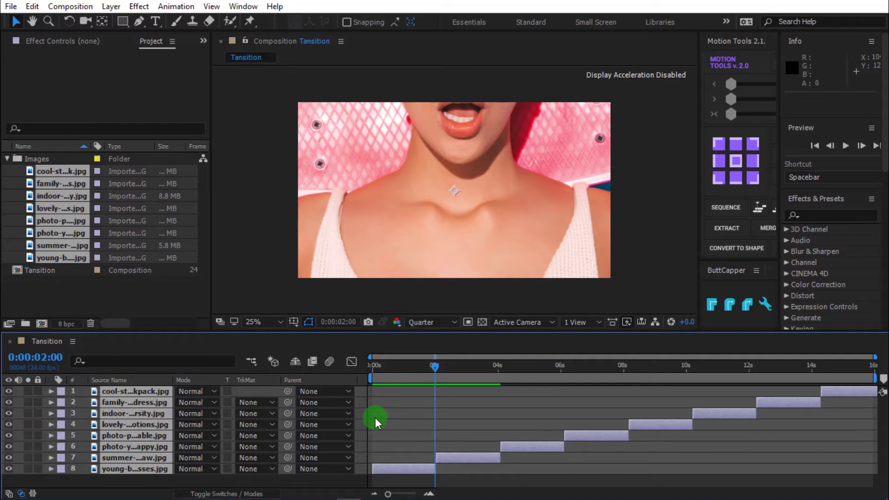
# Set all photo layers' Scale to 30%, raise it to 36%, then deselect them
pyautogui.press('s')
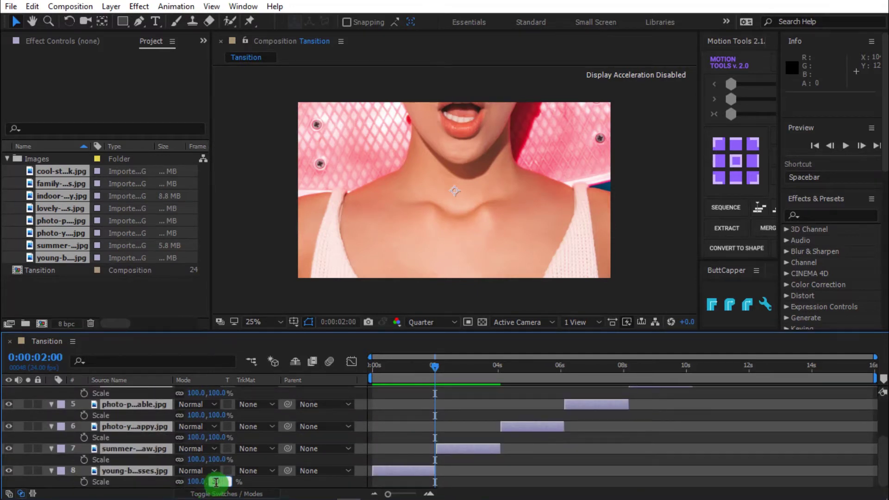
pyautogui.write('30')
pyautogui.press('Return')
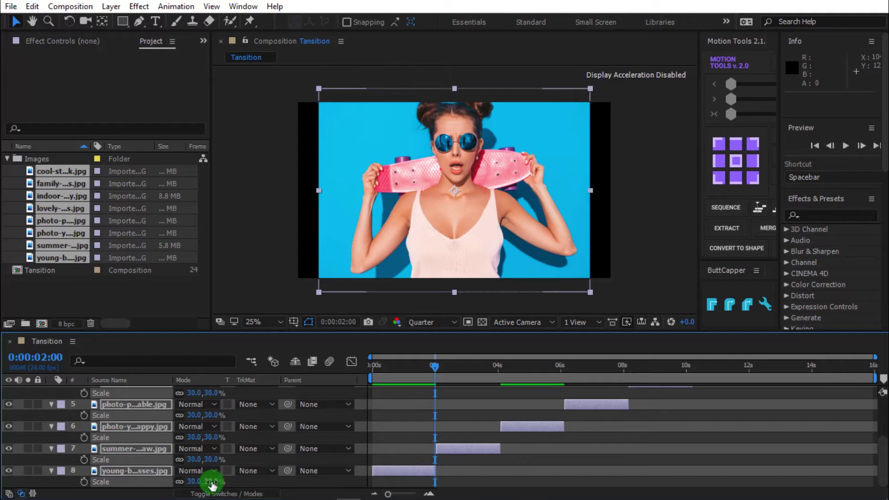
pyautogui.moveTo(212, 484); pyautogui.dragTo(215, 484)
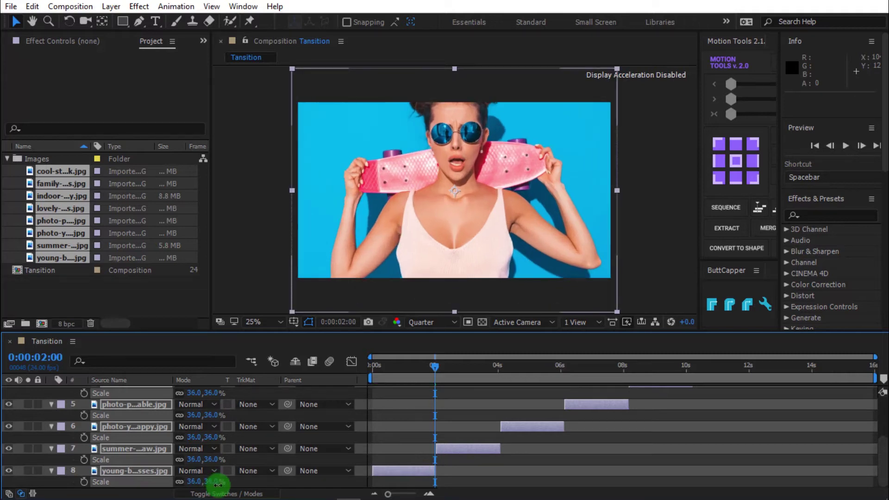
pyautogui.click(298, 489)
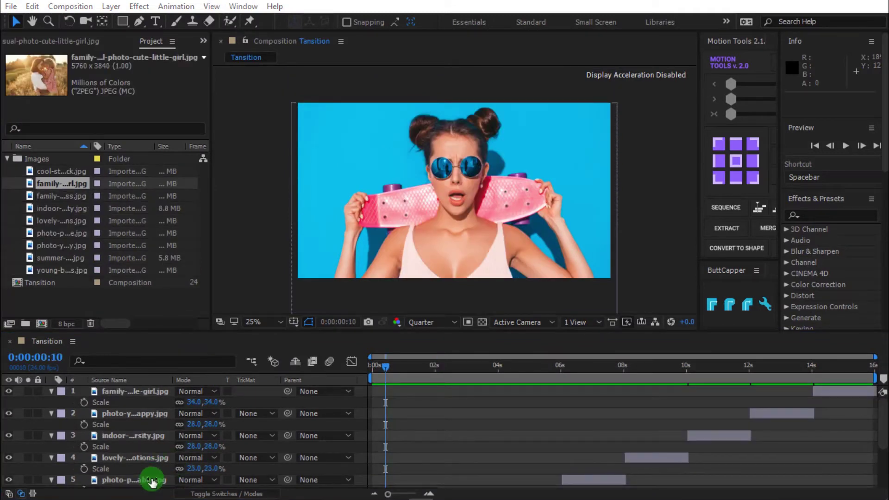
# Hide the Scale properties and add a new adjustment layer above the photos
pyautogui.click(152, 481)
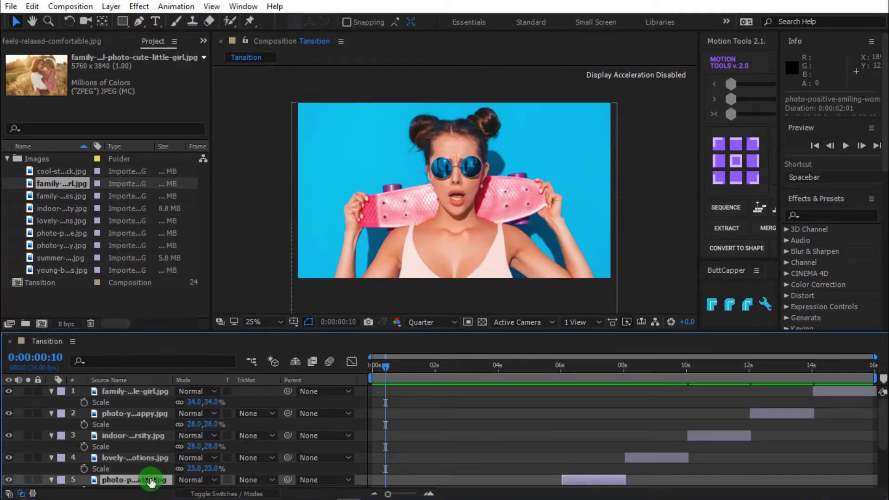
pyautogui.hotkey('ctrl', 'a')
pyautogui.press('s')
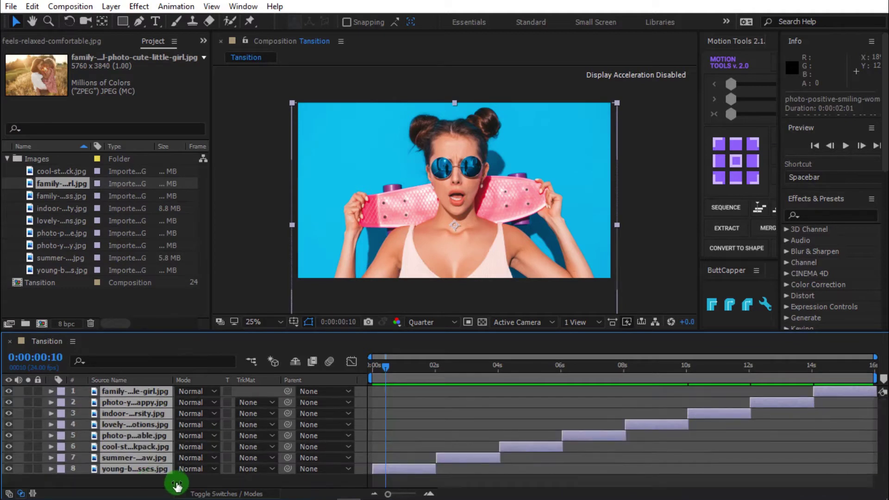
pyautogui.rightClick(178, 483)
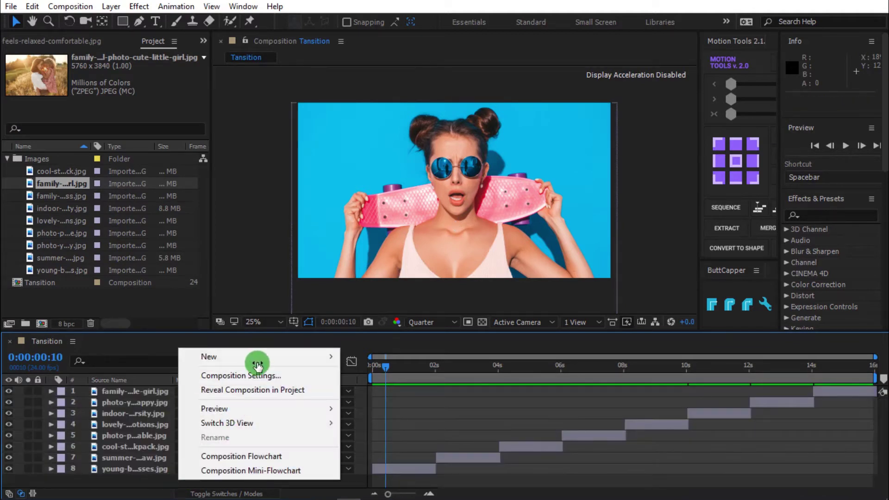
pyautogui.moveTo(273, 358)
pyautogui.click(367, 461)
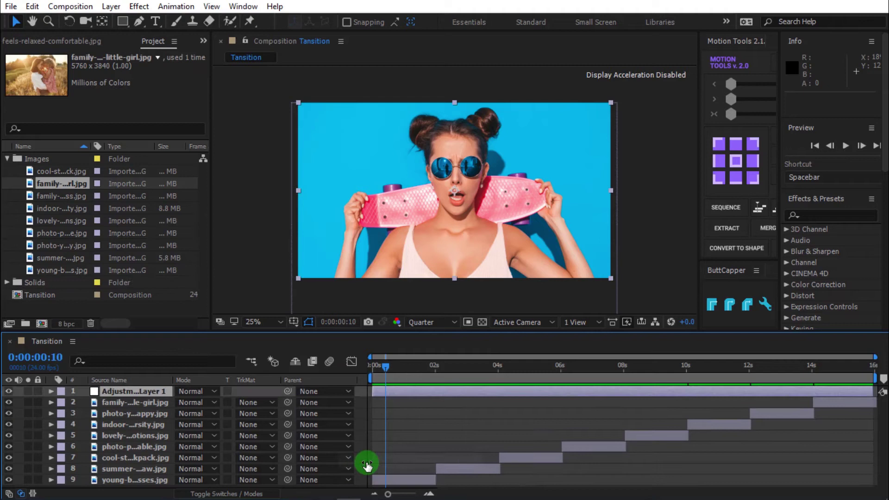
# Give the adjustment layer an Orange label and move the playhead to 0:00:02:00
pyautogui.click(106, 399)
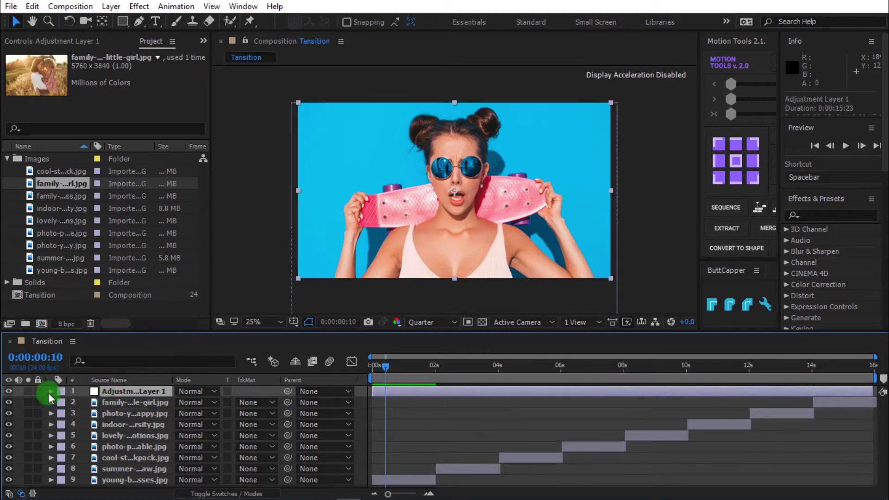
pyautogui.click(62, 393)
pyautogui.click(103, 315)
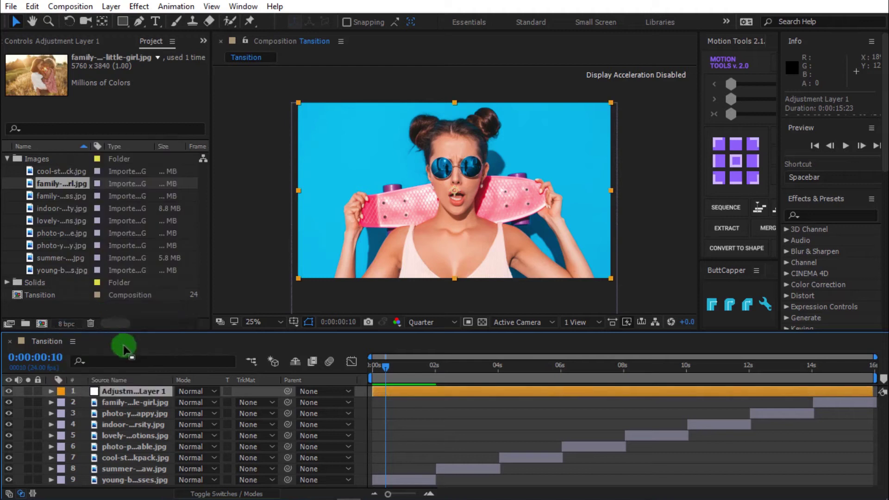
pyautogui.moveTo(434, 370); pyautogui.dragTo(434, 387)
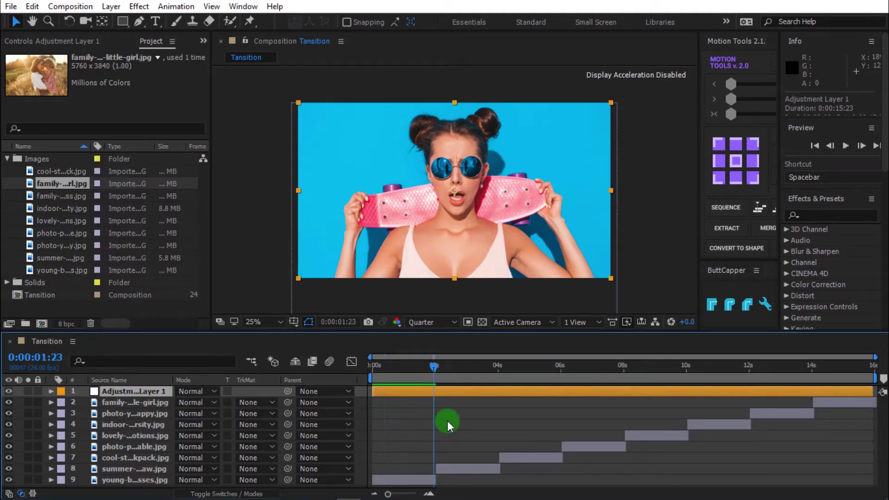
pyautogui.press('pagedown')
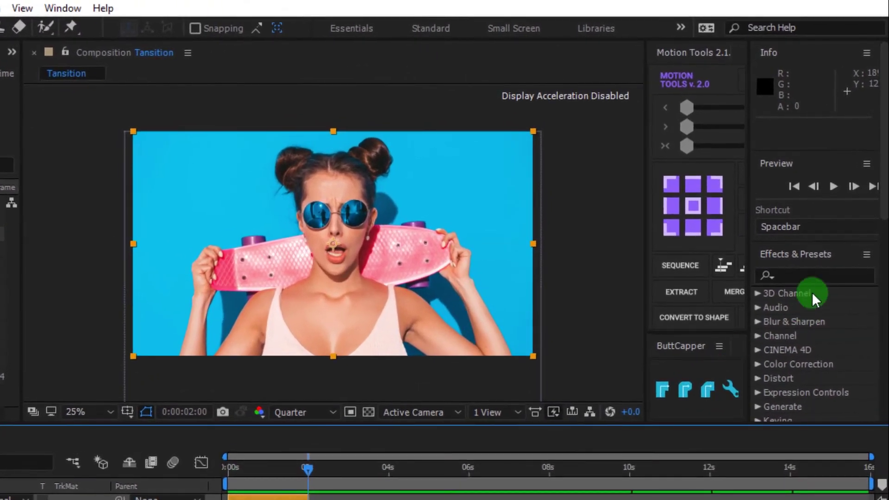
# Apply the Transform effect to Adjustment Layer 1
pyautogui.click(814, 277)
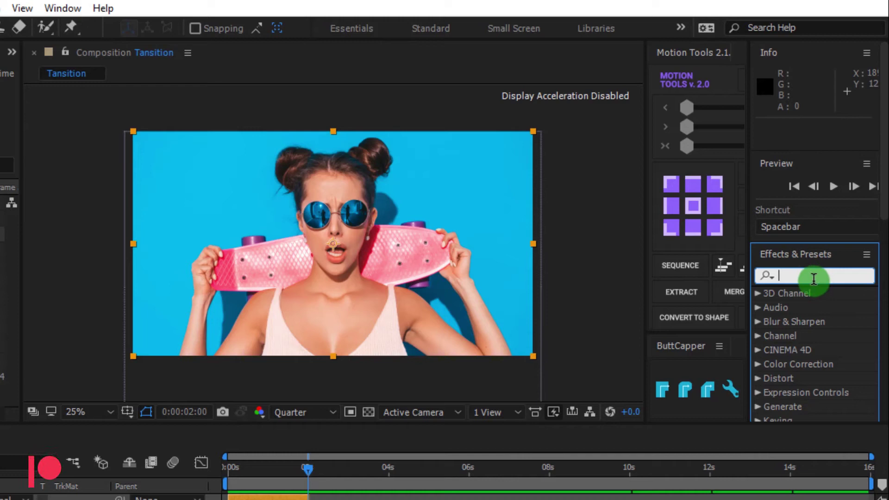
pyautogui.write('Tran')
pyautogui.moveTo(818, 307); pyautogui.dragTo(332, 499)
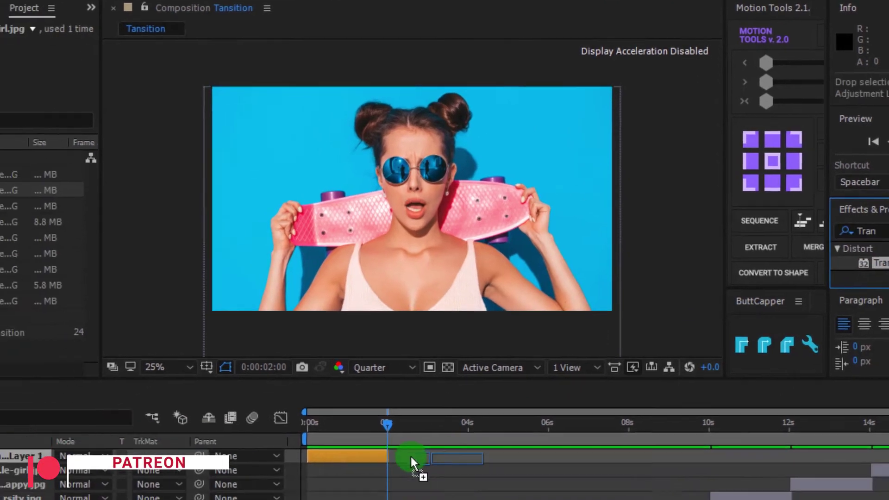
pyautogui.moveTo(410, 457); pyautogui.dragTo(362, 455)
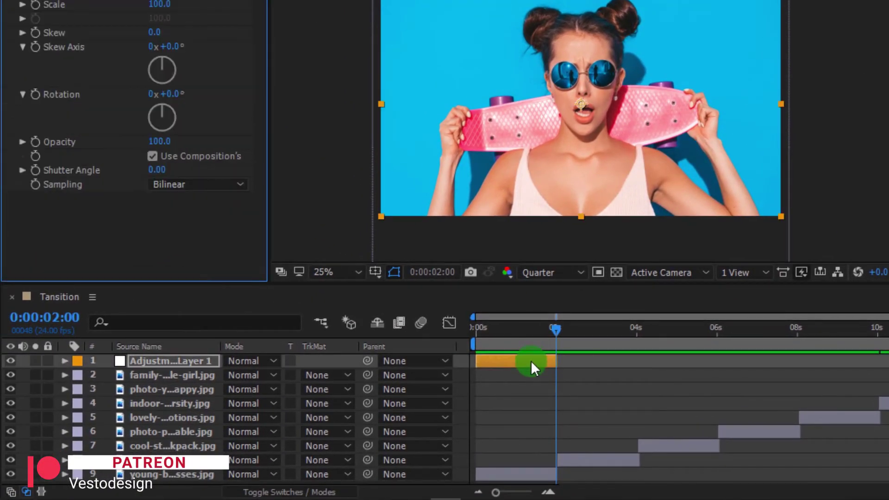
# Keyframe the Transform scale from 100 at 0 seconds to 120 at 2 seconds, then preview
pyautogui.click(482, 330)
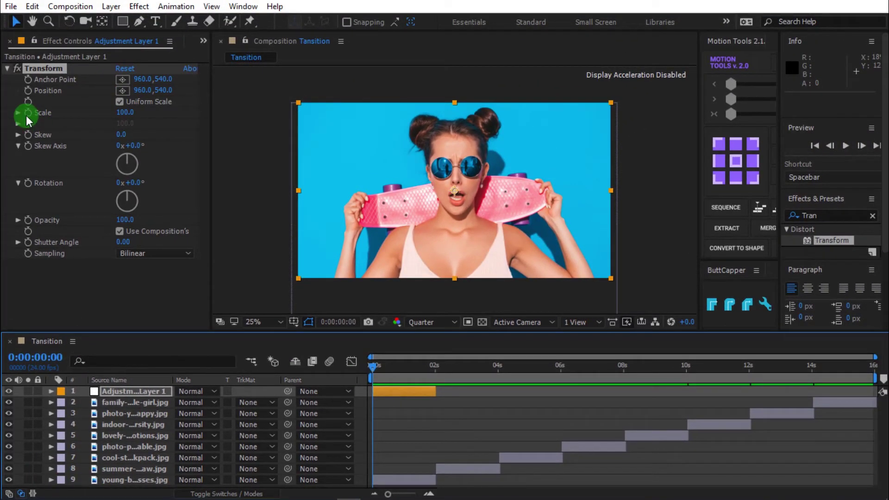
pyautogui.click(28, 113)
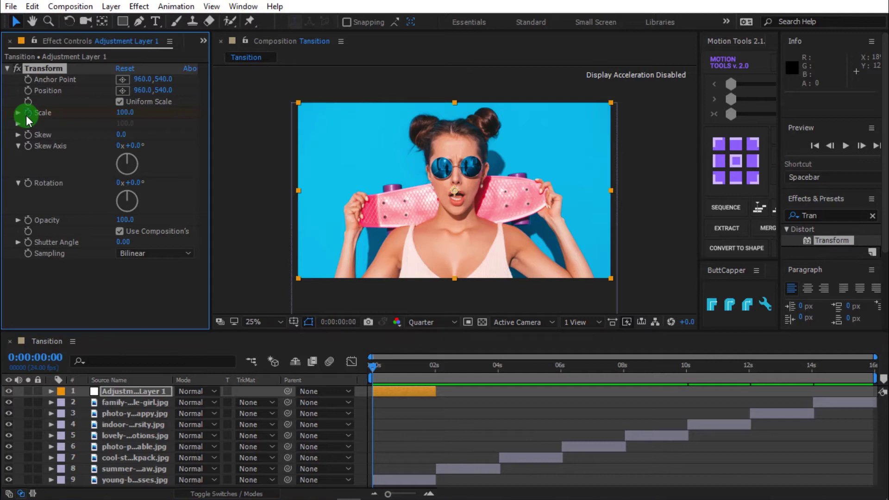
pyautogui.click(434, 371)
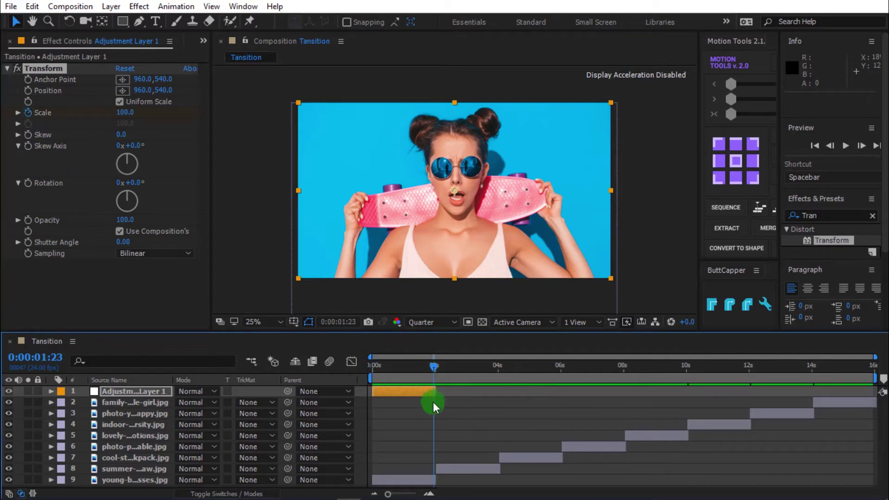
pyautogui.press('pagedown')
pyautogui.click(125, 113)
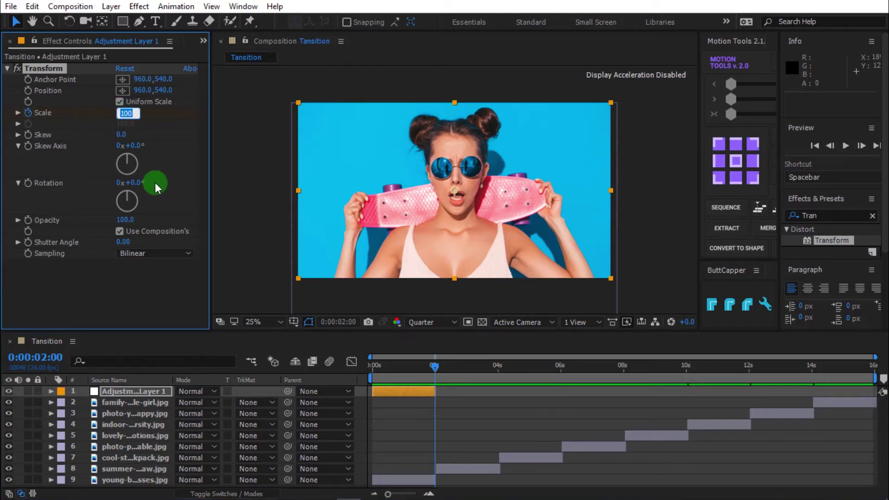
pyautogui.press('Return')
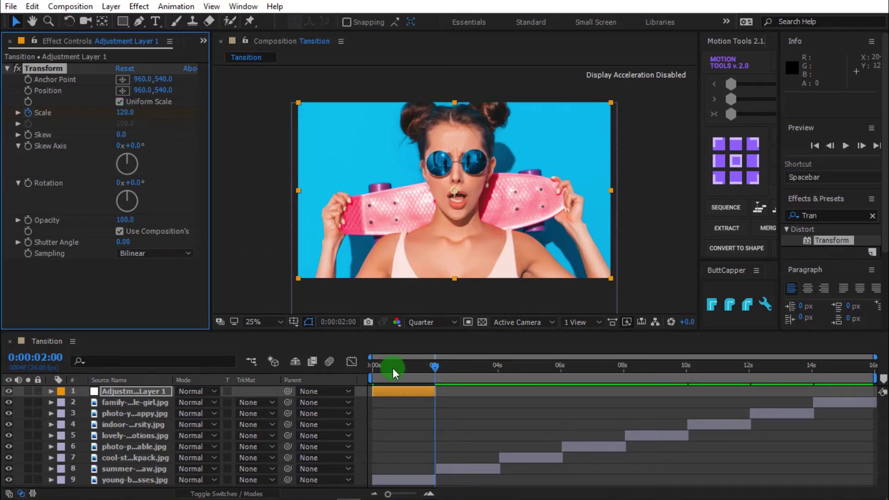
pyautogui.moveTo(392, 374); pyautogui.dragTo(347, 383)
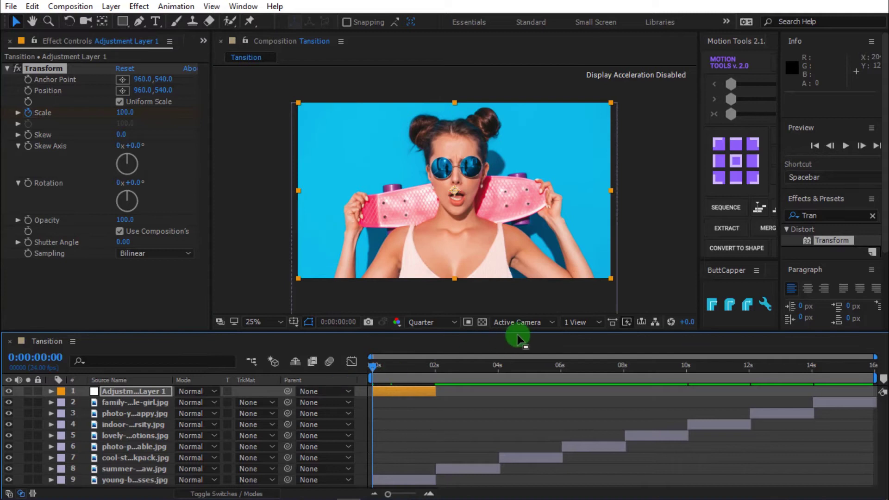
pyautogui.press('space')
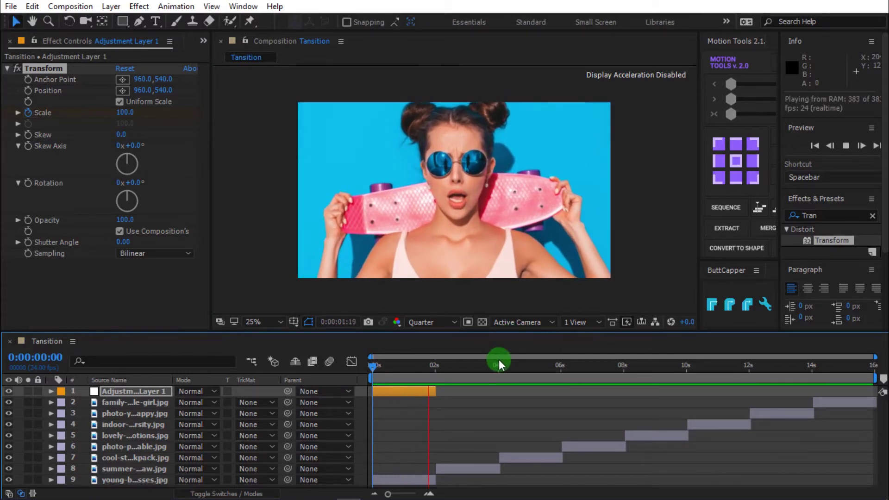
# Add a second Transform effect to Adjustment Layer 1 and keyframe its Opacity at 0:00:00:00
pyautogui.moveTo(447, 374); pyautogui.dragTo(414, 374)
pyautogui.moveTo(829, 241); pyautogui.dragTo(820, 241)
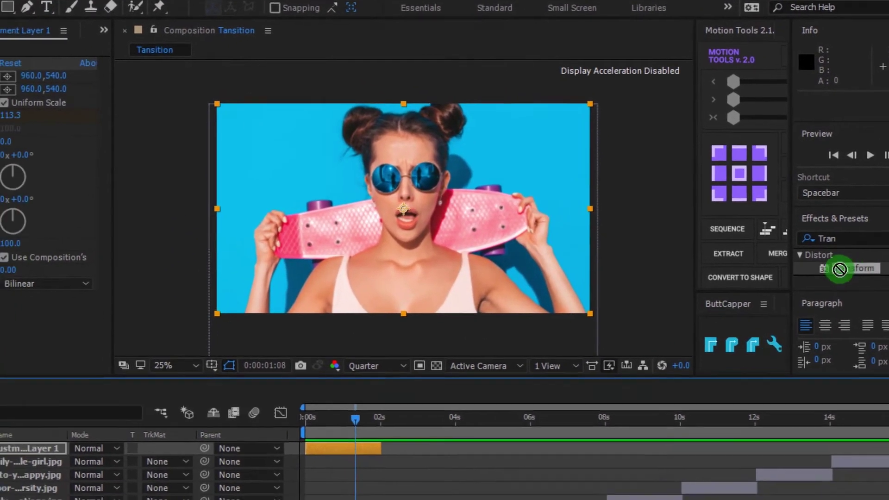
pyautogui.moveTo(839, 270); pyautogui.dragTo(358, 452)
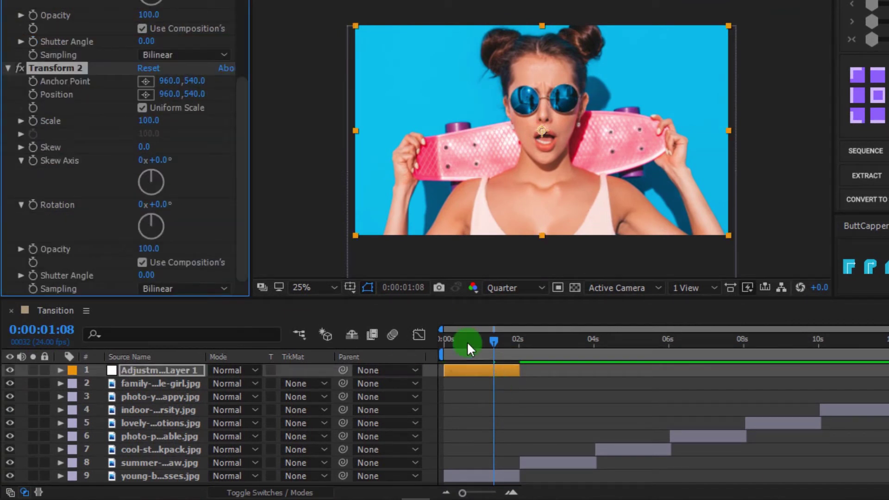
pyautogui.moveTo(465, 343); pyautogui.dragTo(417, 359)
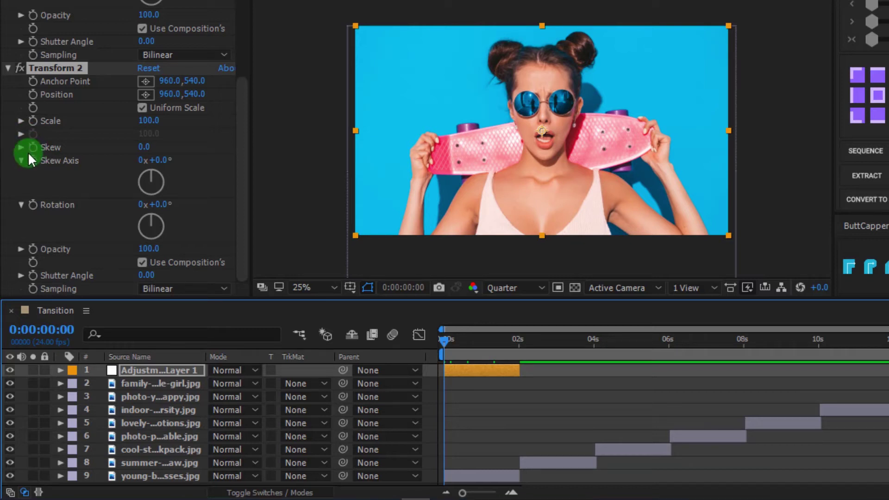
pyautogui.click(32, 249)
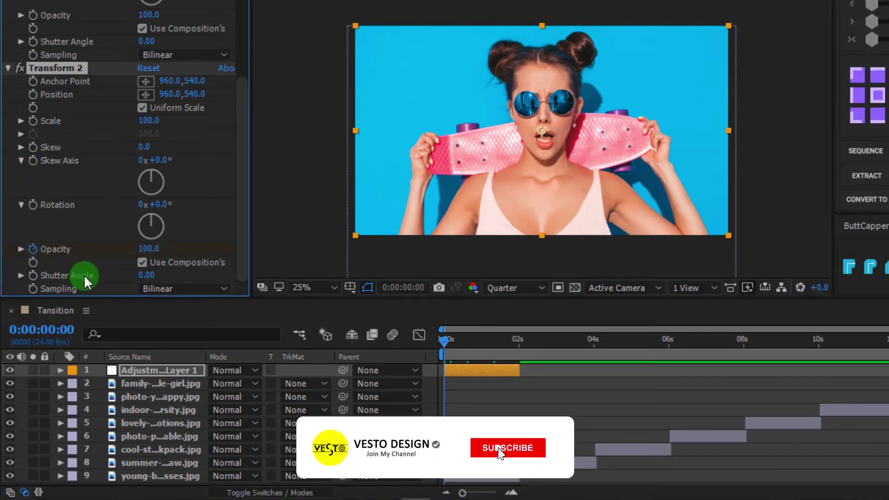
pyautogui.click(463, 373)
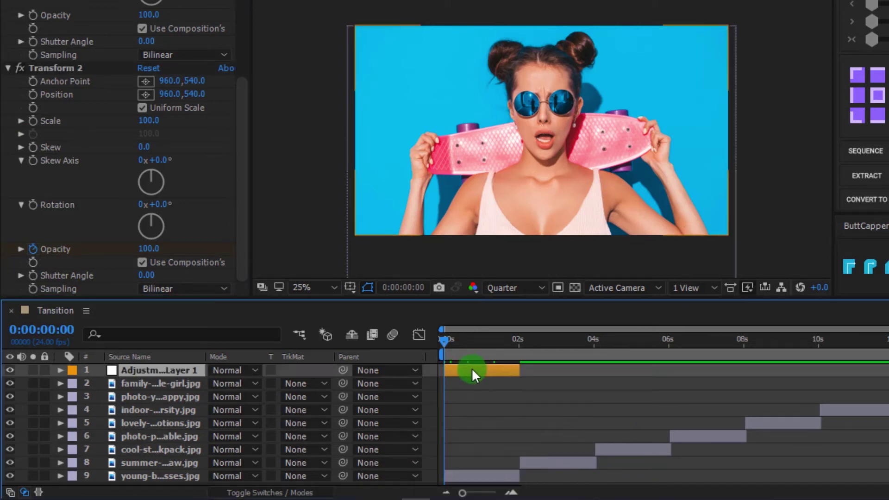
# Fade Transform 2 Opacity in from 0 at the first frame to 100 at 0:00:00:12
pyautogui.press('u')
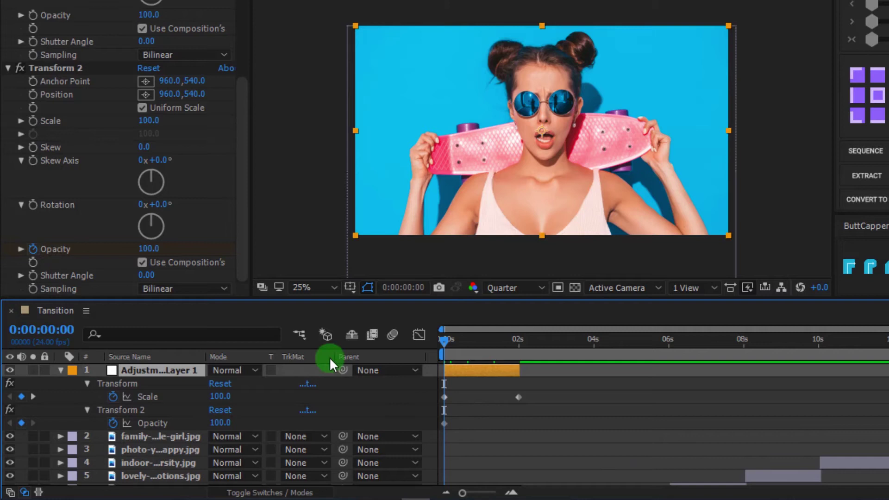
pyautogui.click(149, 249)
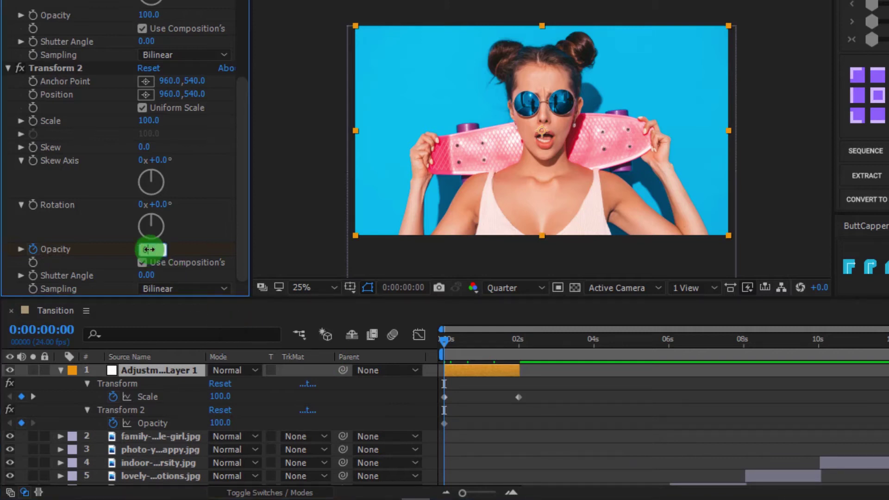
pyautogui.write('0')
pyautogui.press('Return')
pyautogui.moveTo(453, 346); pyautogui.dragTo(462, 356)
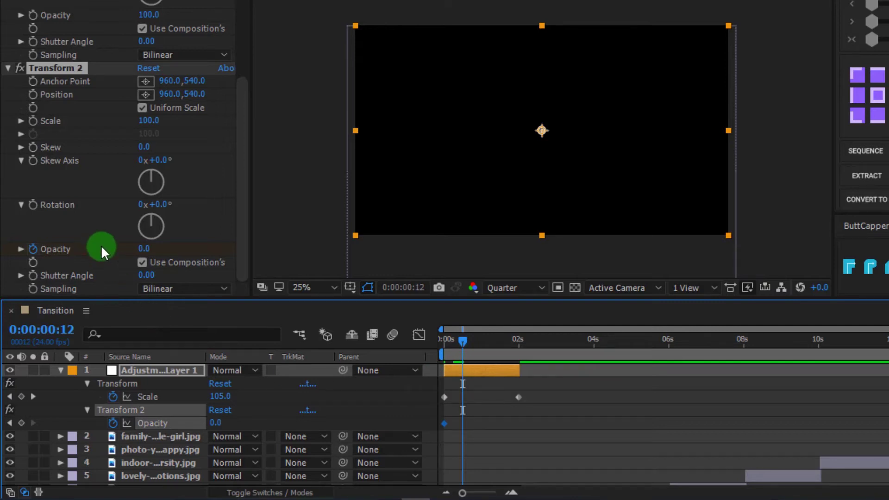
pyautogui.click(147, 252)
pyautogui.write('100')
pyautogui.press('Return')
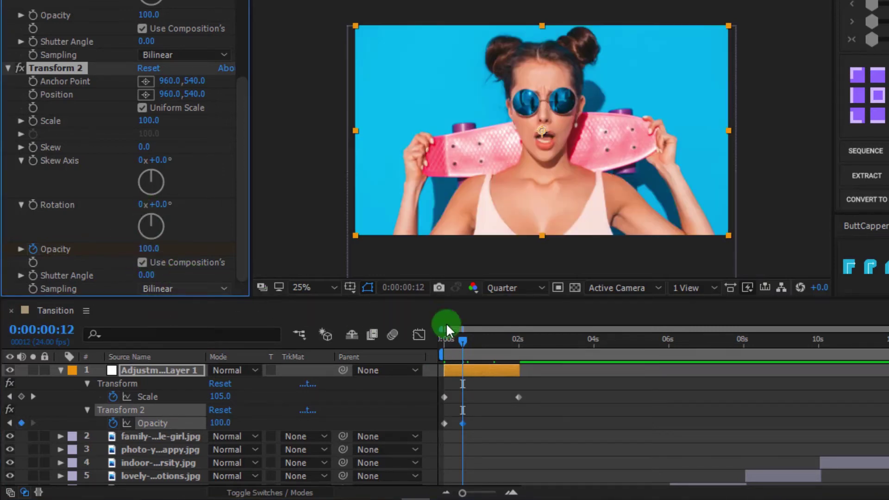
# Hold opacity at 100 until just before 2 seconds, drop it to 0 at 0:00:02:04, and preview
pyautogui.moveTo(509, 343); pyautogui.dragTo(506, 345)
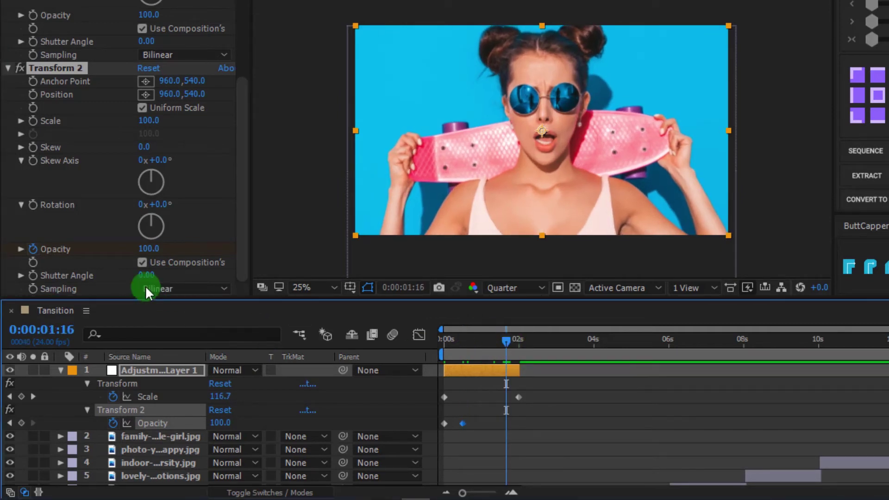
pyautogui.click(360, 419)
pyautogui.hotkey('ctrl', 'v')
pyautogui.click(518, 345)
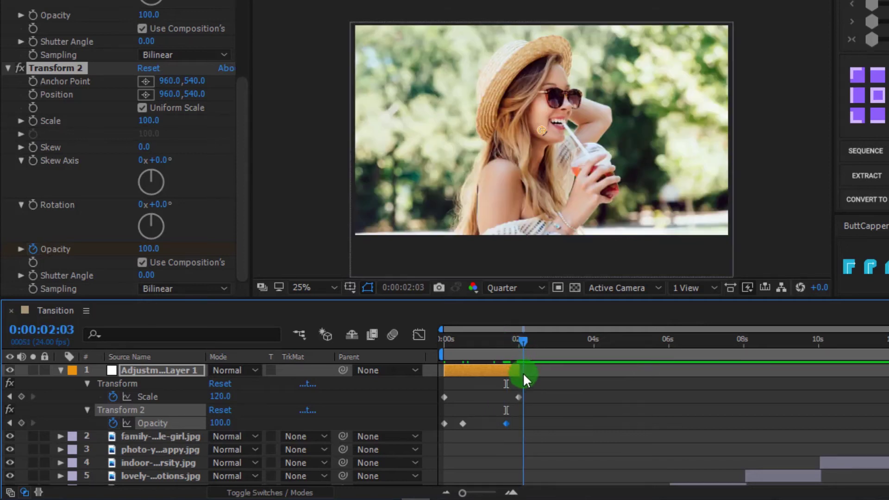
pyautogui.press('pagedown')
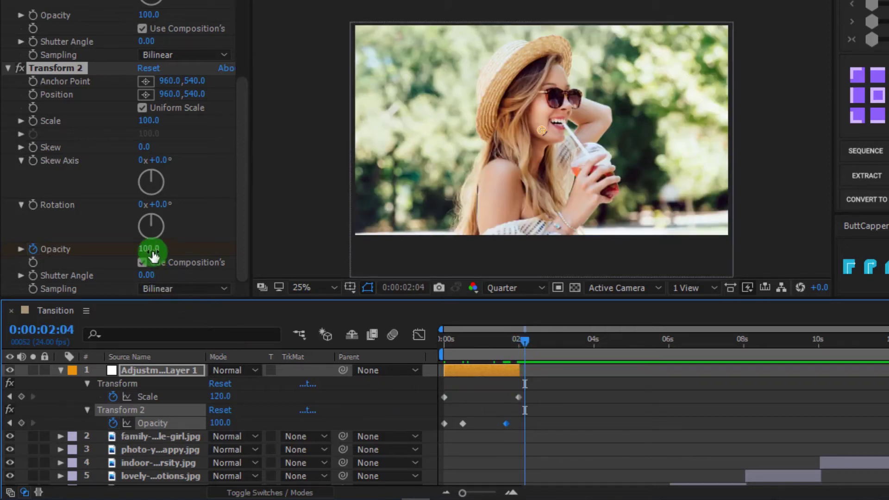
pyautogui.moveTo(153, 255); pyautogui.dragTo(7, 257)
pyautogui.click(530, 396)
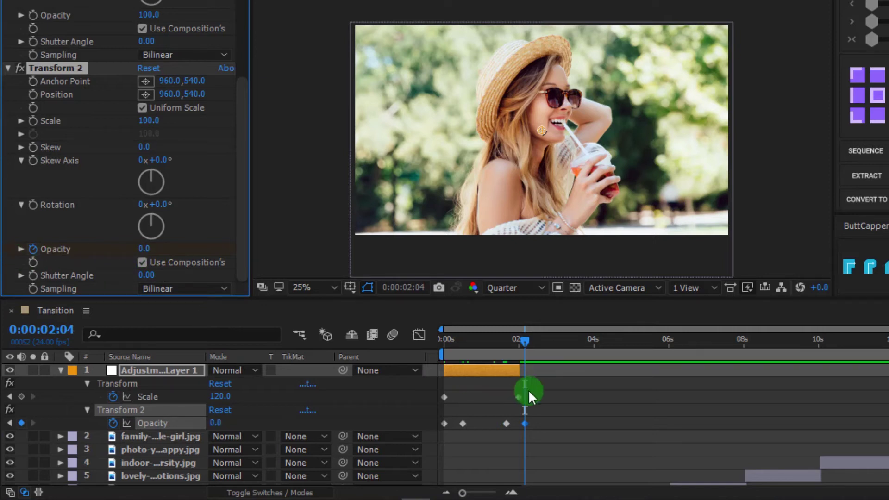
pyautogui.moveTo(452, 337); pyautogui.dragTo(383, 344)
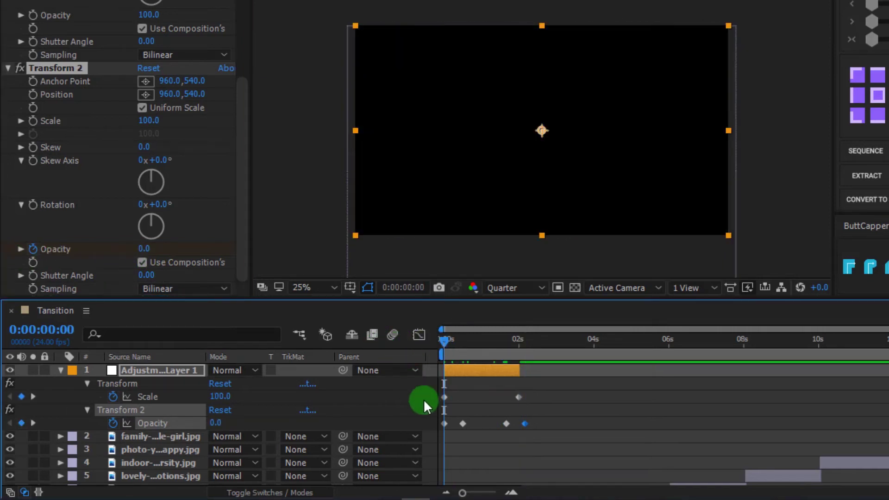
pyautogui.press('space')
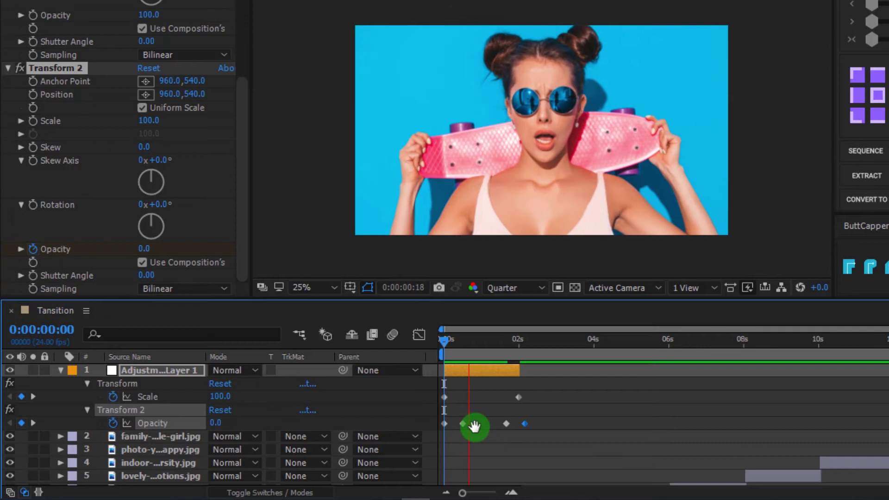
# Duplicate the transition adjustment layer and make the copy start at 2 seconds
pyautogui.press('space')
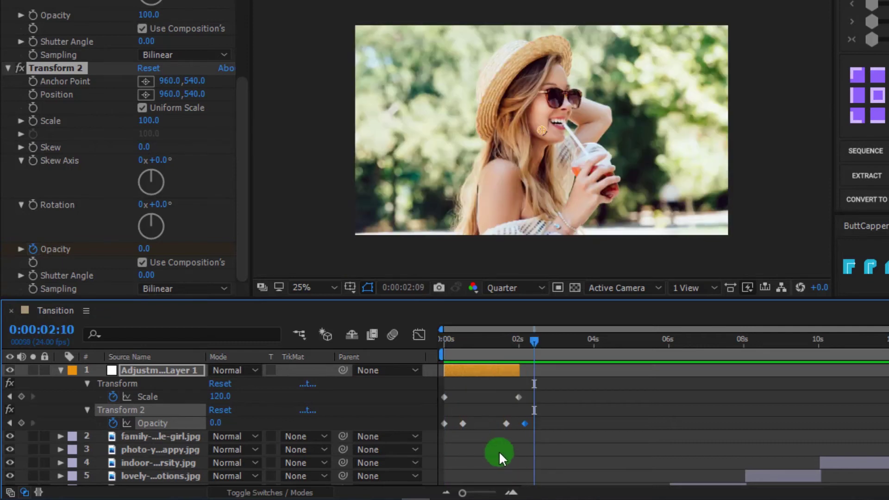
pyautogui.click(496, 387)
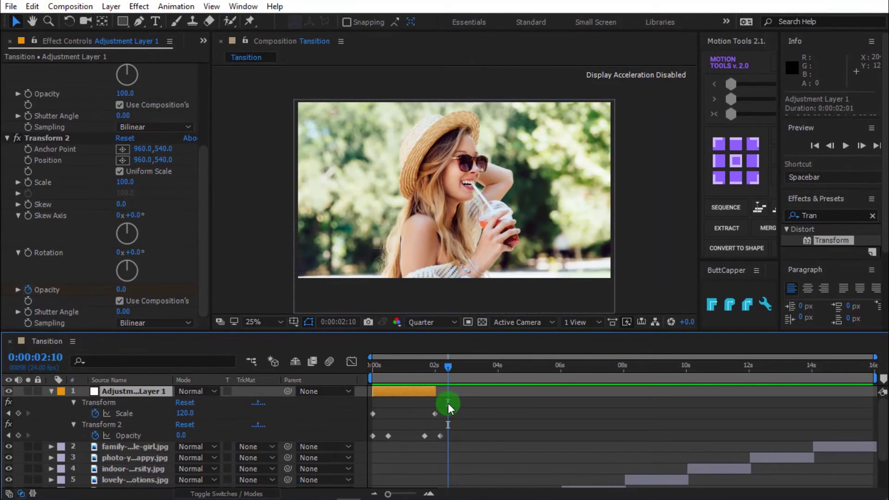
pyautogui.hotkey('ctrl', 'd')
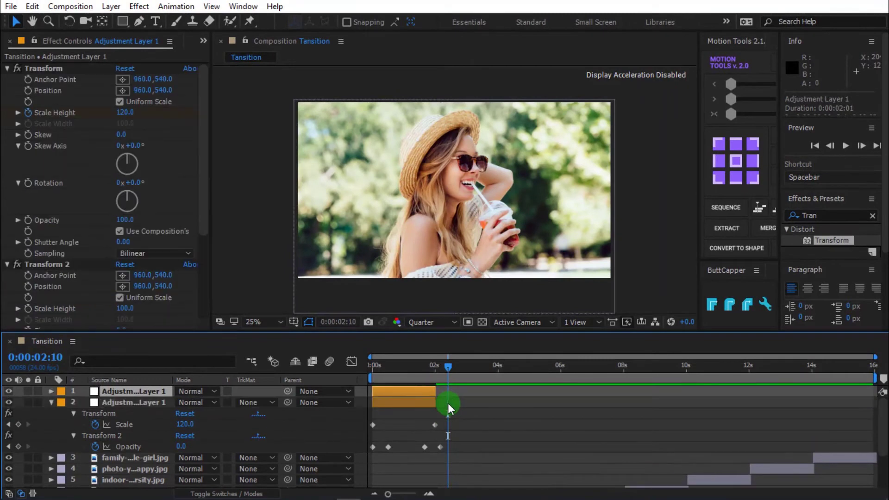
pyautogui.click(435, 369)
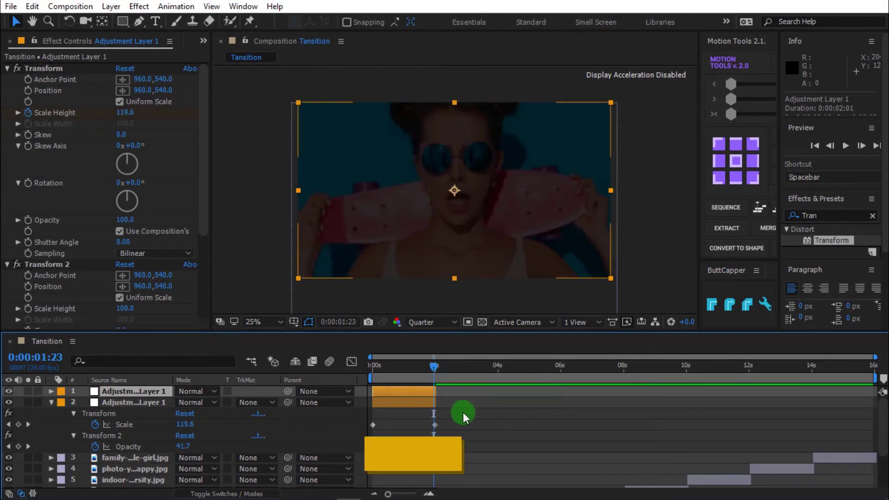
pyautogui.press('pagedown')
pyautogui.press('[')
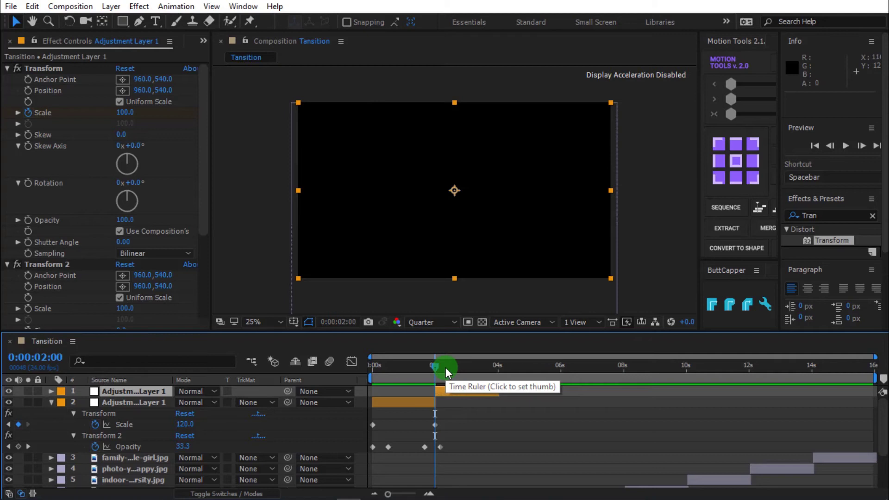
# Move the duplicate's first Scale keyframe earlier to 0:00:01:20, then return to the start
pyautogui.press('u')
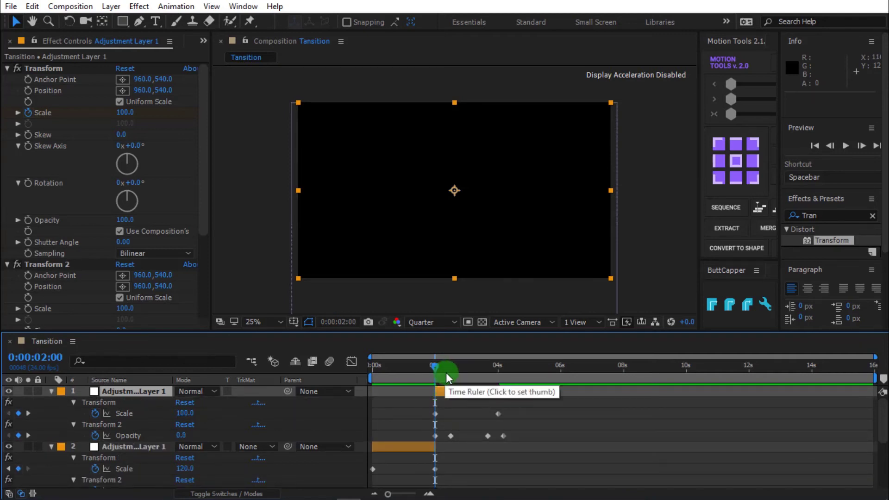
pyautogui.press('pageup')
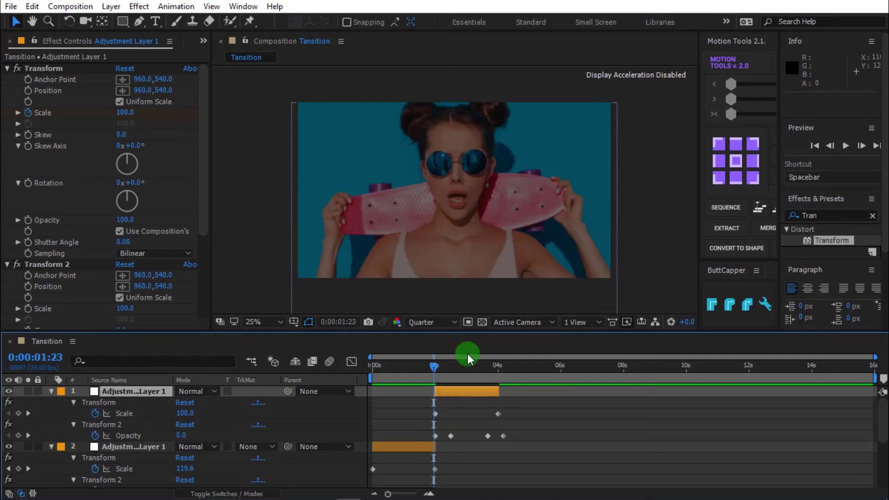
pyautogui.press('pageup')
pyautogui.press('pageup')
pyautogui.press('pageup')
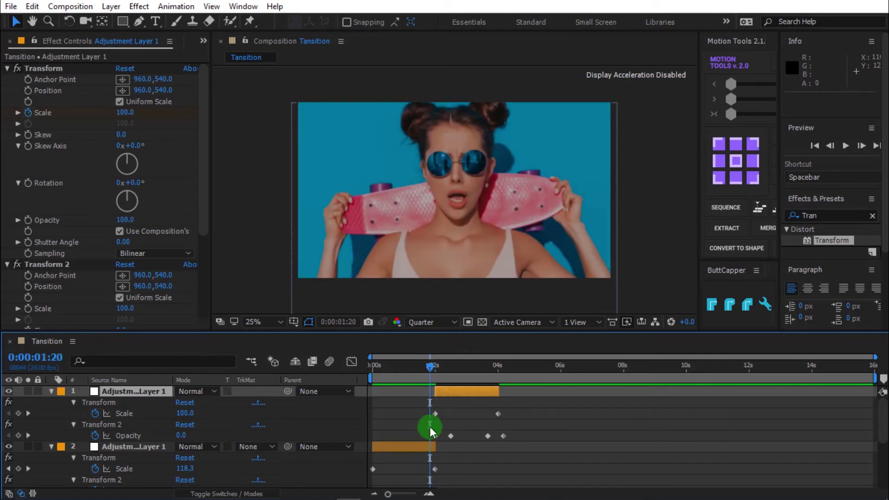
pyautogui.click(434, 413)
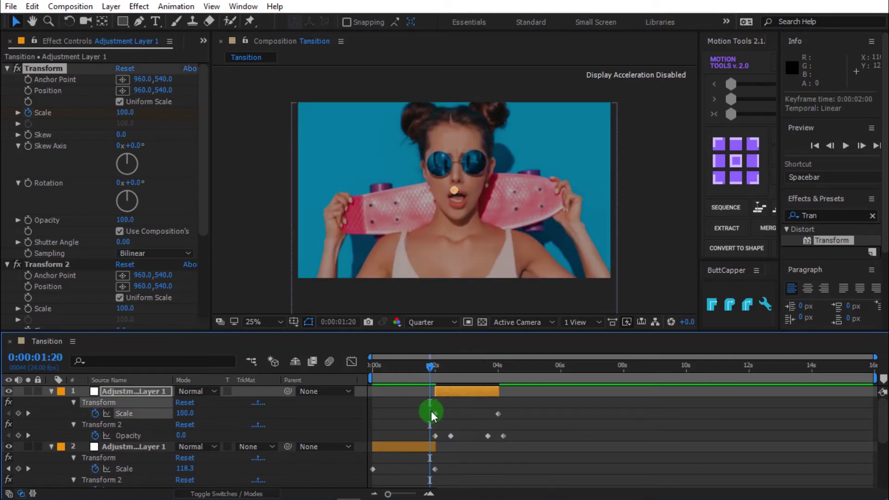
pyautogui.moveTo(434, 413); pyautogui.dragTo(432, 413)
pyautogui.click(446, 413)
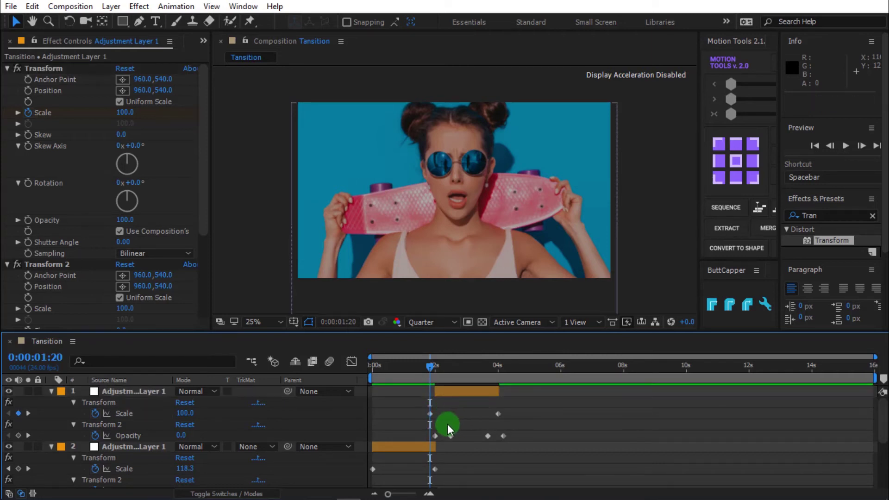
pyautogui.moveTo(398, 374); pyautogui.dragTo(337, 392)
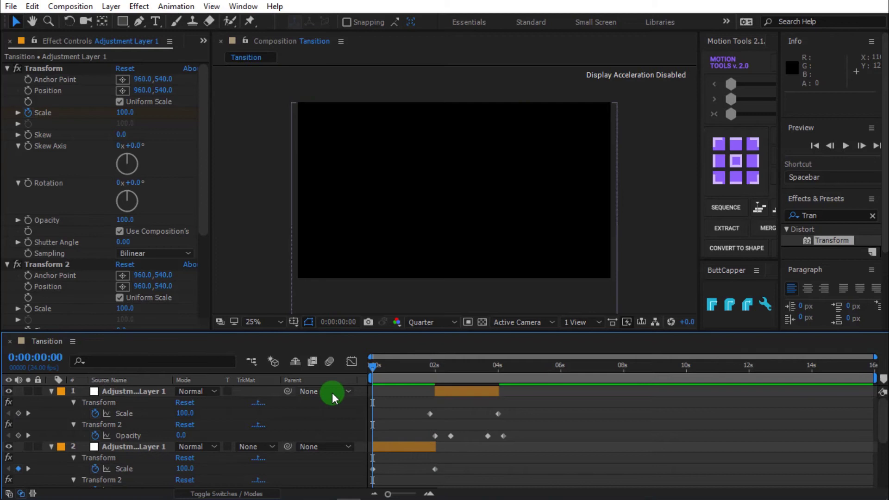
# Preview the transitions, then add an adjustment-layer copy starting at 4 seconds
pyautogui.press('space')
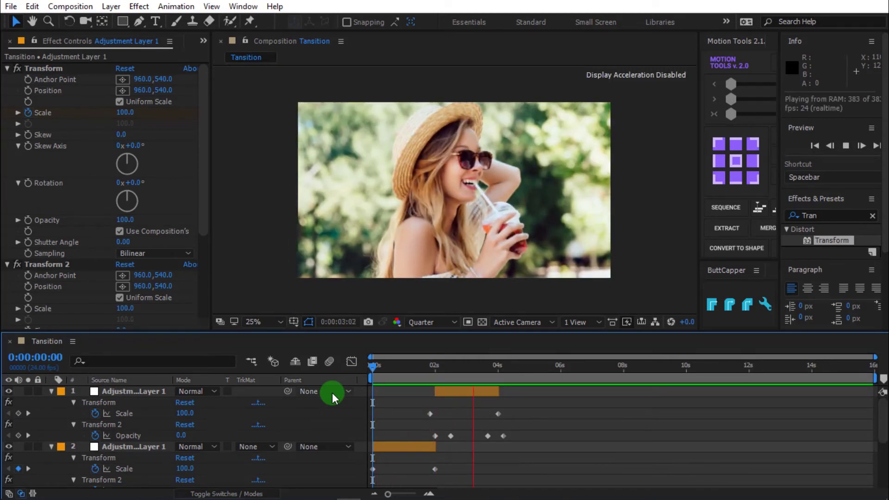
pyautogui.press('space')
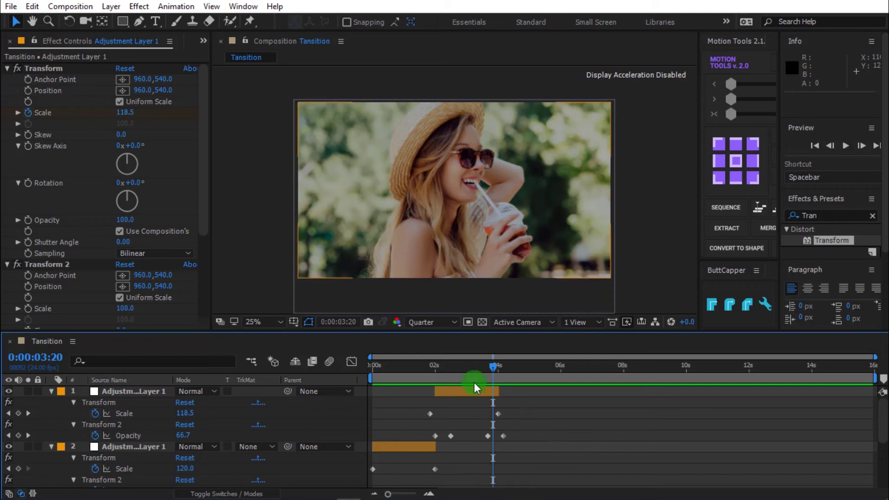
pyautogui.click(459, 395)
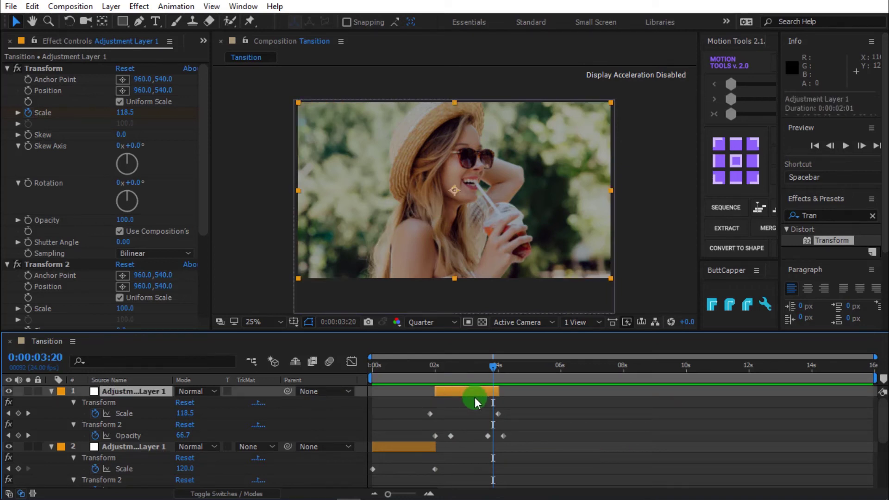
pyautogui.hotkey('ctrl', 'd')
pyautogui.click(499, 372)
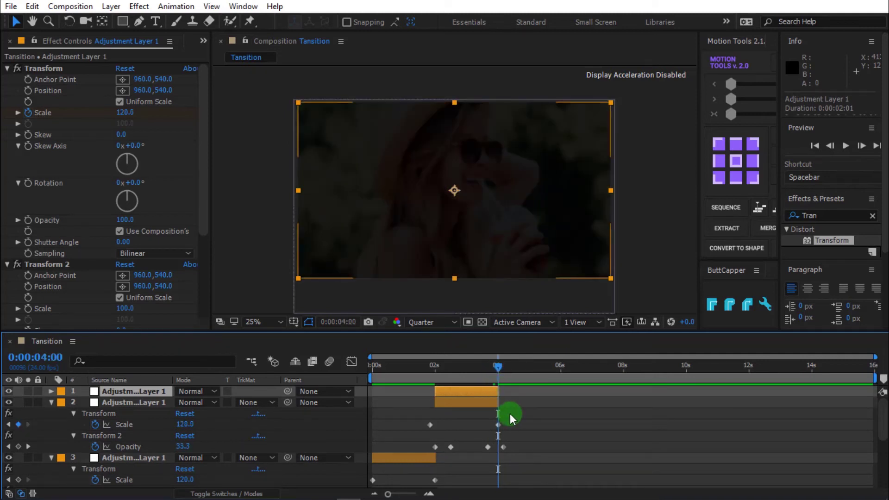
pyautogui.press('[')
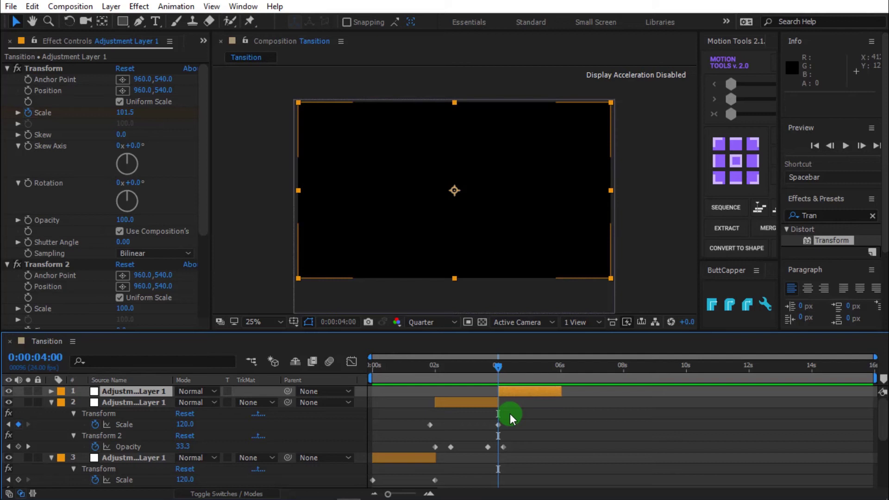
# Add further adjustment-layer copies starting at 6, 8 and 10 seconds, then return to the start
pyautogui.click(560, 370)
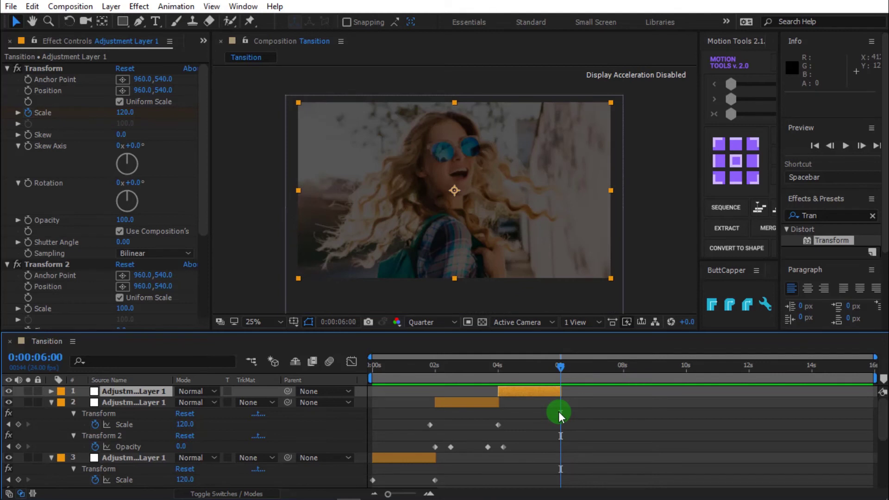
pyautogui.hotkey('ctrl', 'd')
pyautogui.press('[')
pyautogui.click(623, 370)
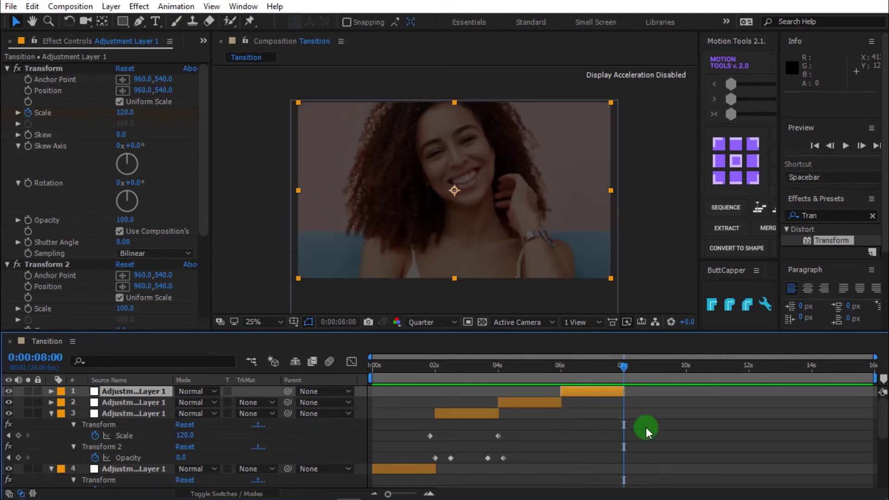
pyautogui.hotkey('ctrl', 'd')
pyautogui.press('[')
pyautogui.click(685, 368)
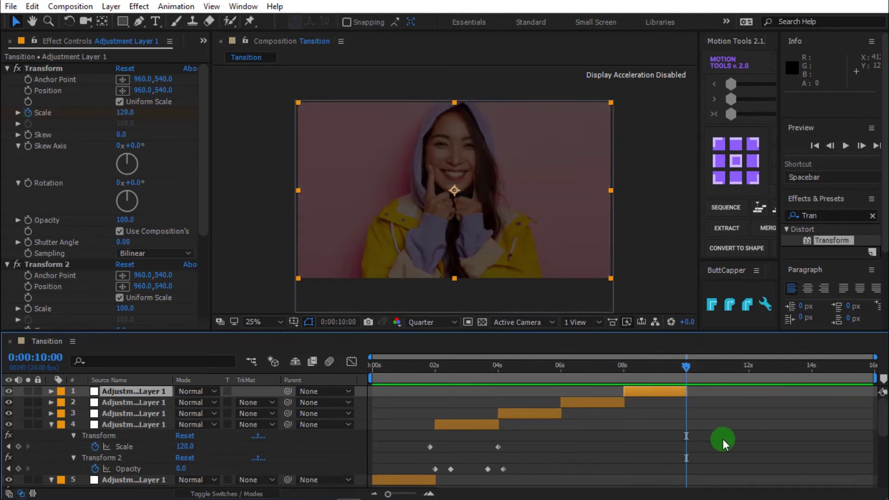
pyautogui.hotkey('ctrl', 'd')
pyautogui.press('[')
pyautogui.click(409, 368)
pyautogui.press('Home')
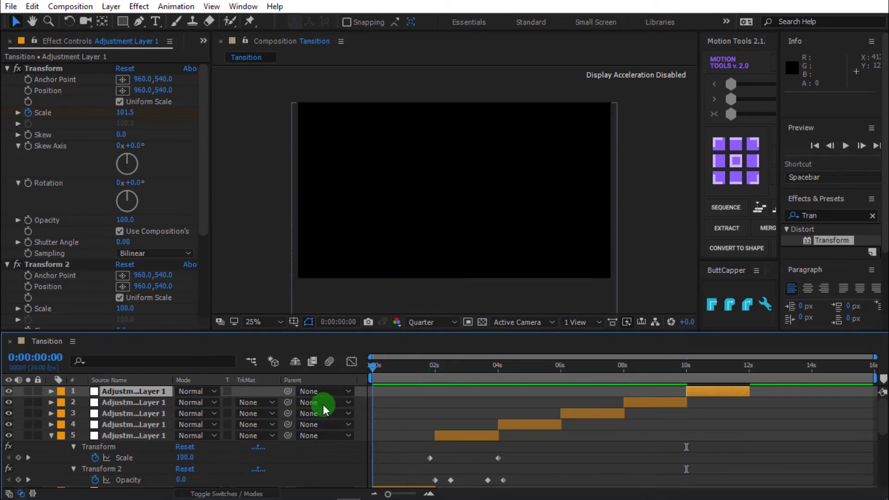
# Preview the slideshow and add an adjustment-layer copy that starts at 12 seconds
pyautogui.press('space')
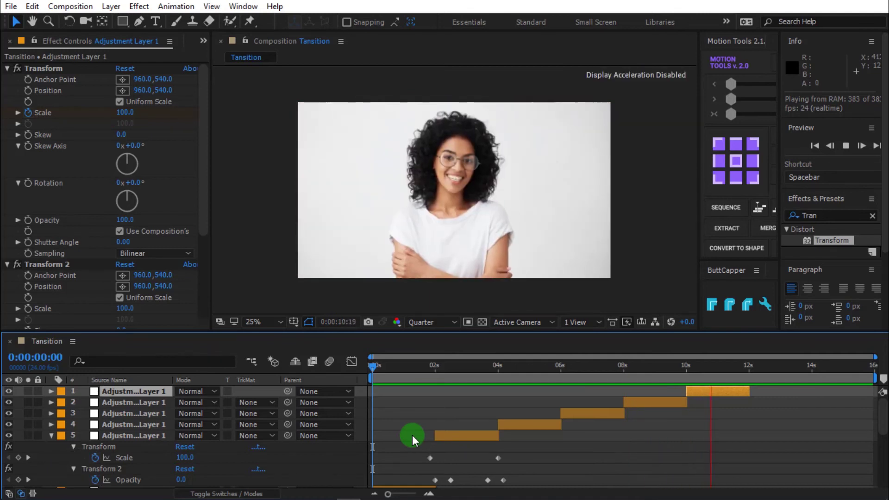
pyautogui.press('space')
pyautogui.press('o')
pyautogui.hotkey('ctrl', 'd')
pyautogui.press('[')
# Collapse every layer's open properties, deselect all layers, and go back to the first frame
pyautogui.scroll(-3, 616, 440)
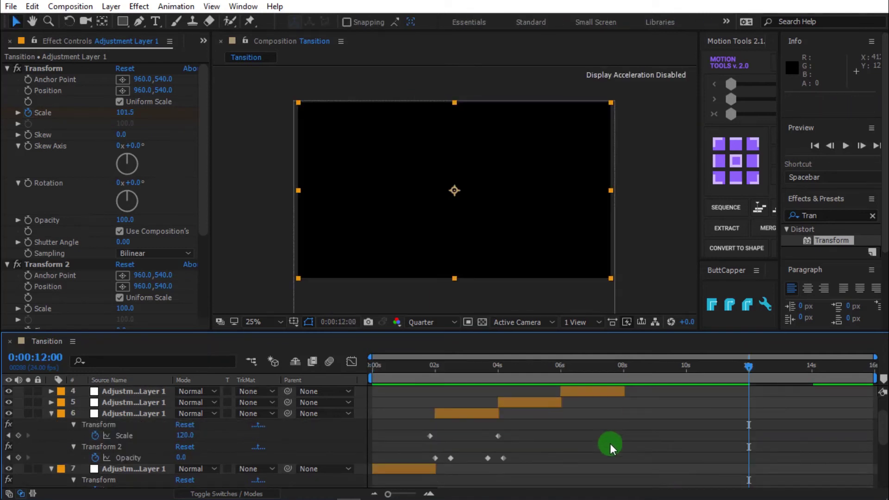
pyautogui.hotkey('ctrl', 'a')
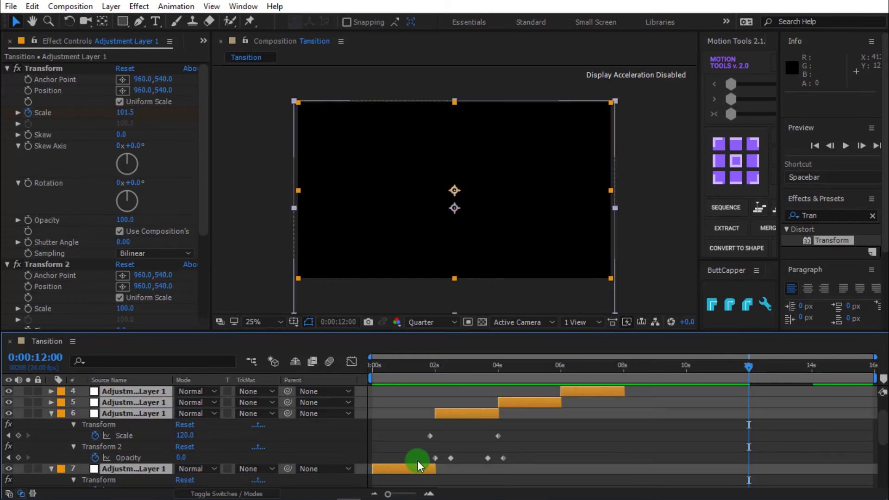
pyautogui.scroll(5, 419, 460)
pyautogui.press('u')
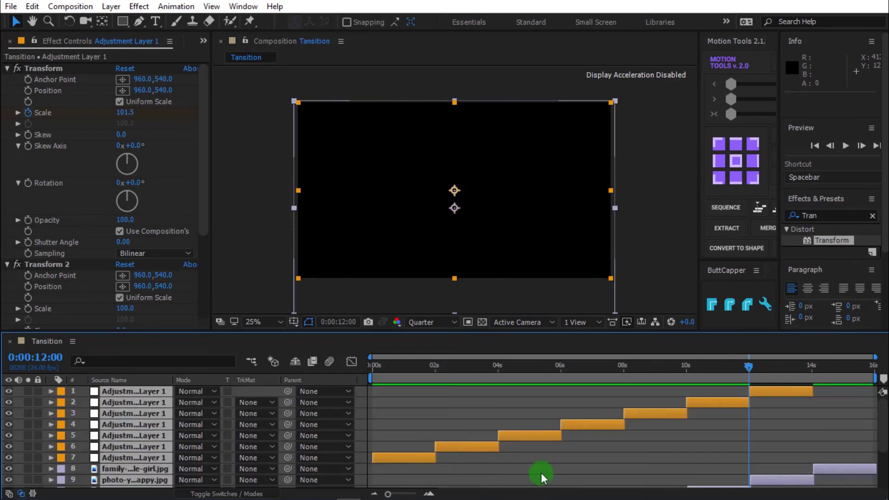
pyautogui.click(609, 454)
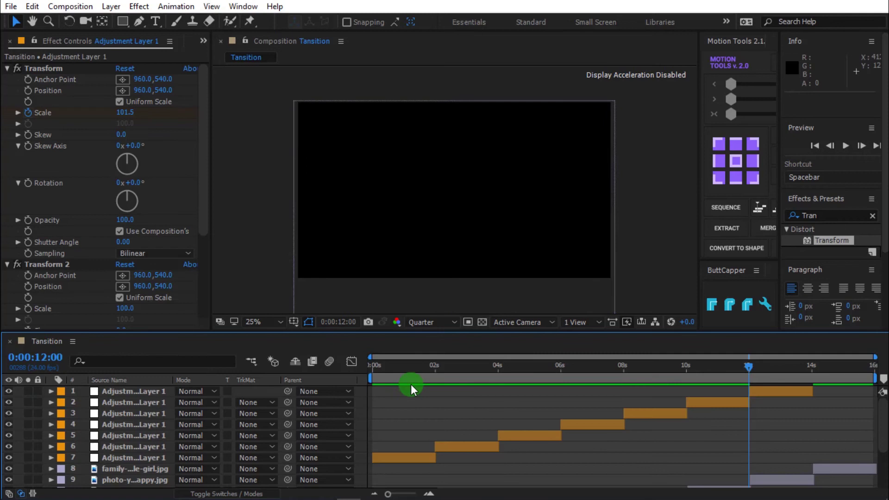
pyautogui.press('Home')
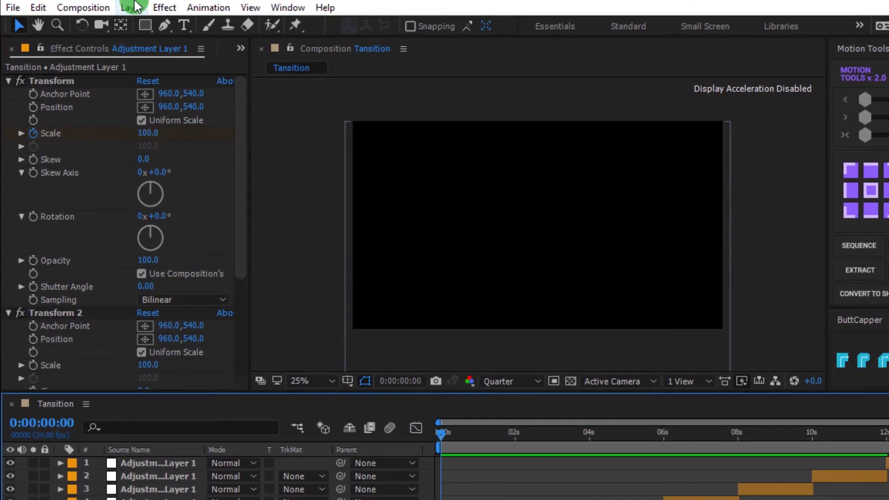
# Create a new black solid layer, Black Solid 1, via Layer > New > Solid
pyautogui.click(139, 6)
pyautogui.moveTo(182, 27)
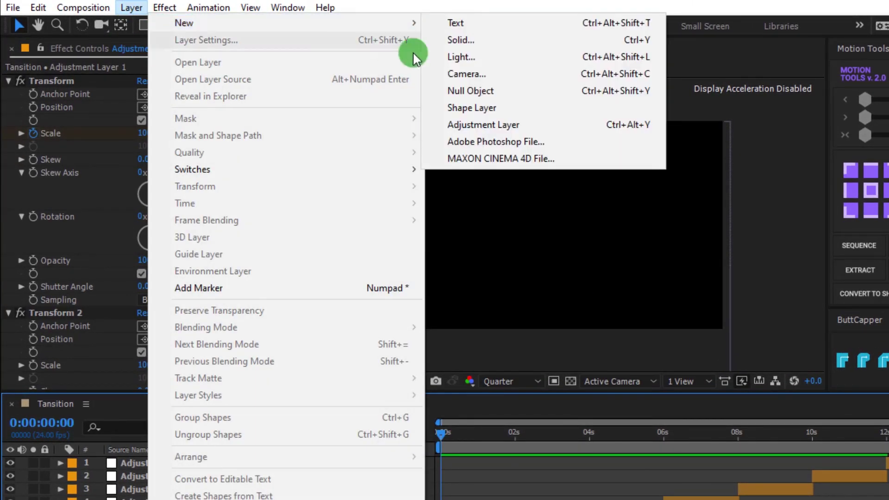
pyautogui.click(455, 45)
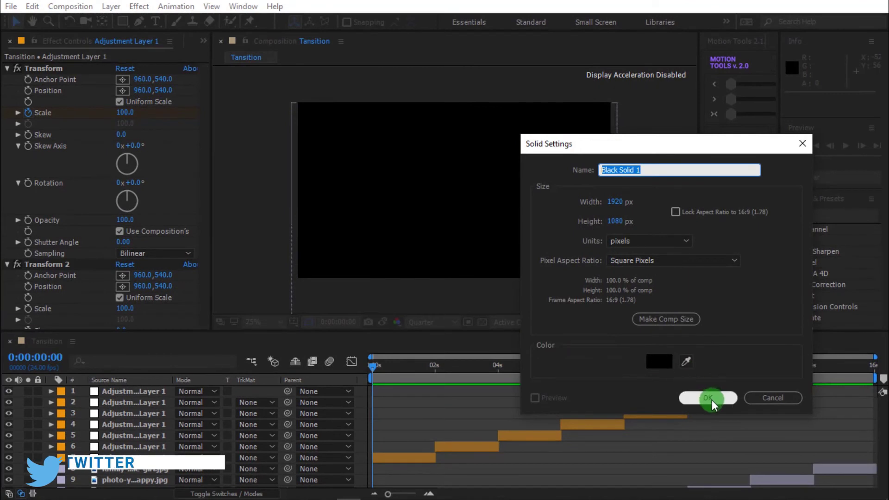
pyautogui.click(651, 362)
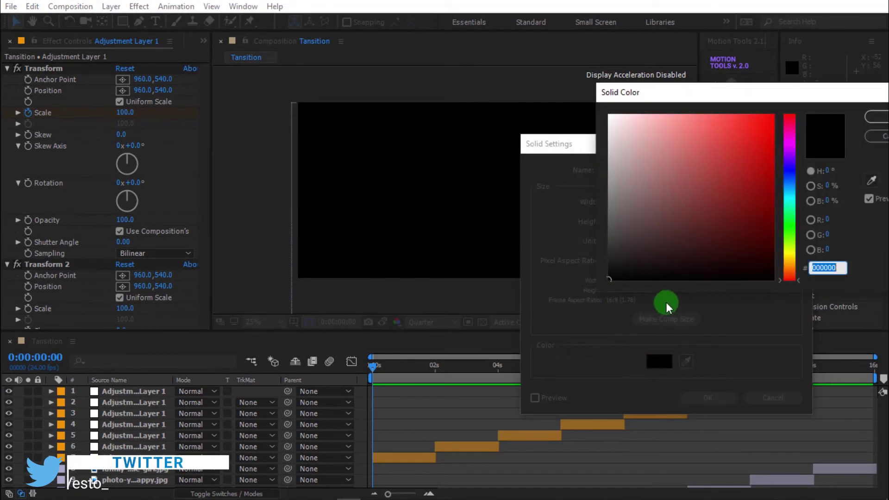
pyautogui.press('Return')
pyautogui.press('Return')
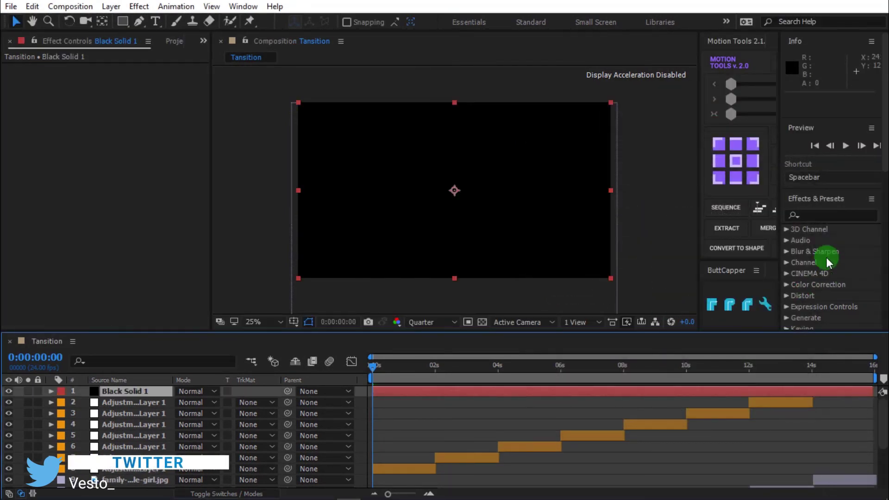
# Search 'cc ja' in Effects & Presets and apply CC Jaws to Black Solid 1
pyautogui.click(816, 216)
pyautogui.write('cc')
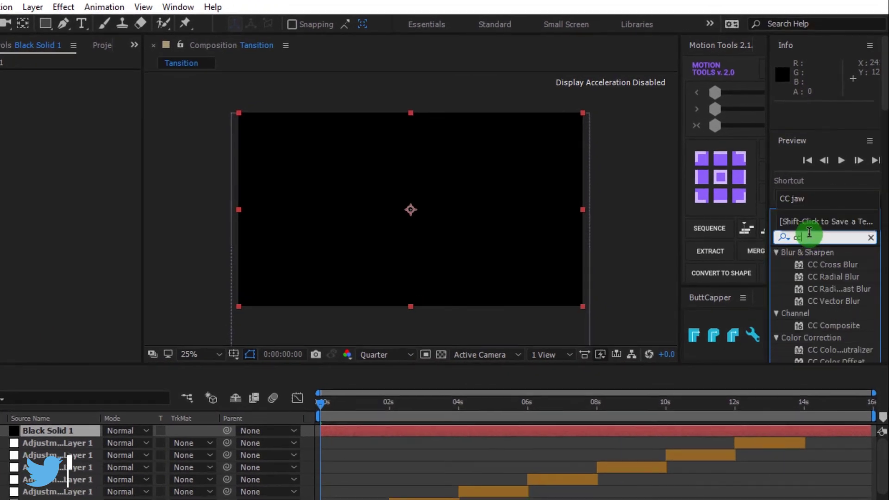
pyautogui.write(' ja')
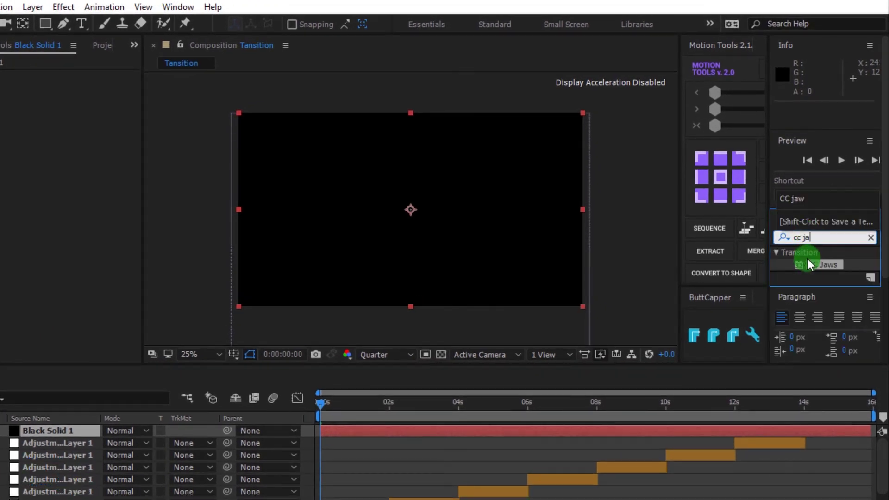
pyautogui.moveTo(808, 259); pyautogui.dragTo(595, 430)
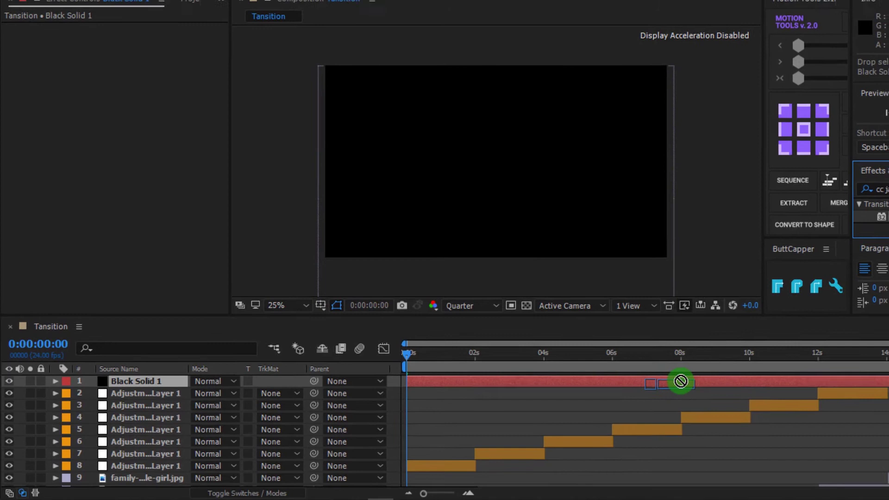
pyautogui.moveTo(681, 381); pyautogui.dragTo(690, 381)
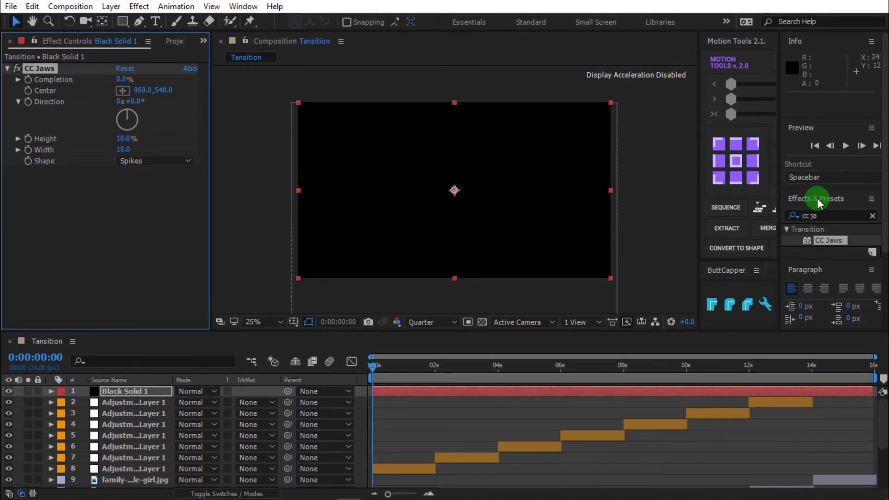
# Set CC Jaws Completion to 80% to form the letterbox bars, checking at 16 frames
pyautogui.click(243, 6)
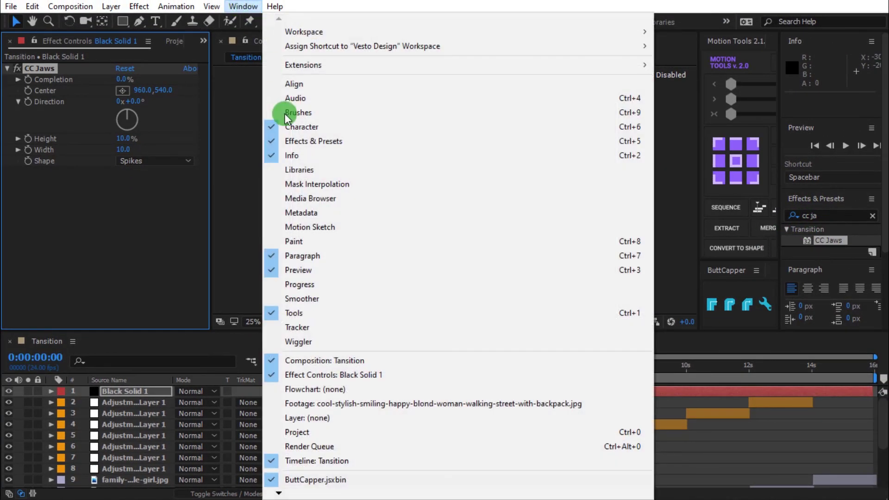
pyautogui.click(247, 174)
pyautogui.click(319, 296)
pyautogui.click(394, 373)
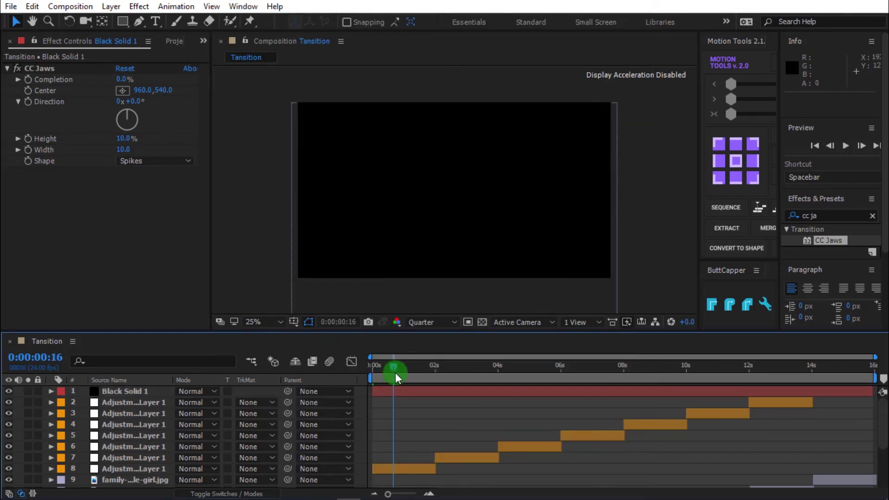
pyautogui.click(111, 141)
pyautogui.click(123, 79)
pyautogui.write('80')
pyautogui.press('Return')
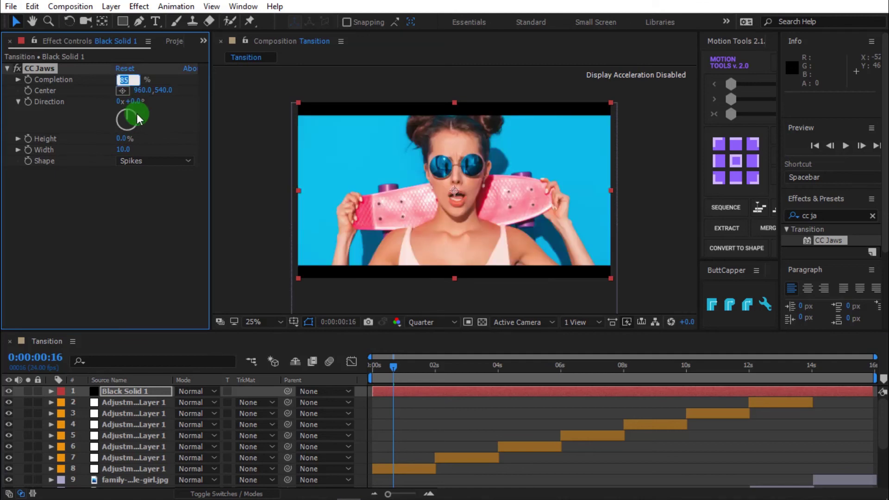
pyautogui.moveTo(395, 379); pyautogui.dragTo(373, 374)
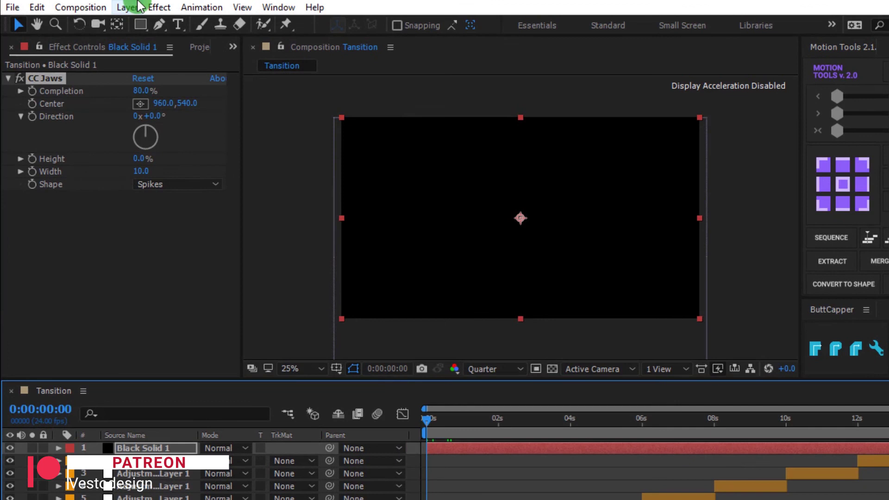
# Create a new adjustment layer and place it below Black Solid 1
pyautogui.click(126, 7)
pyautogui.moveTo(146, 22)
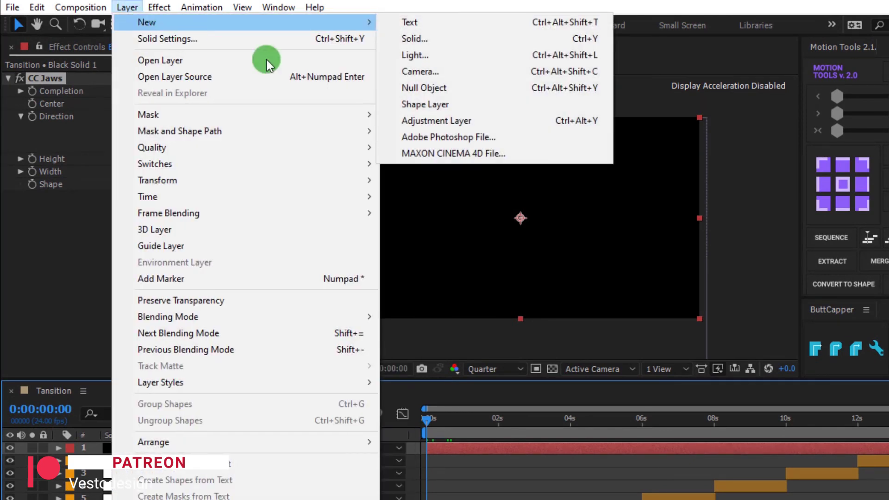
pyautogui.click(414, 119)
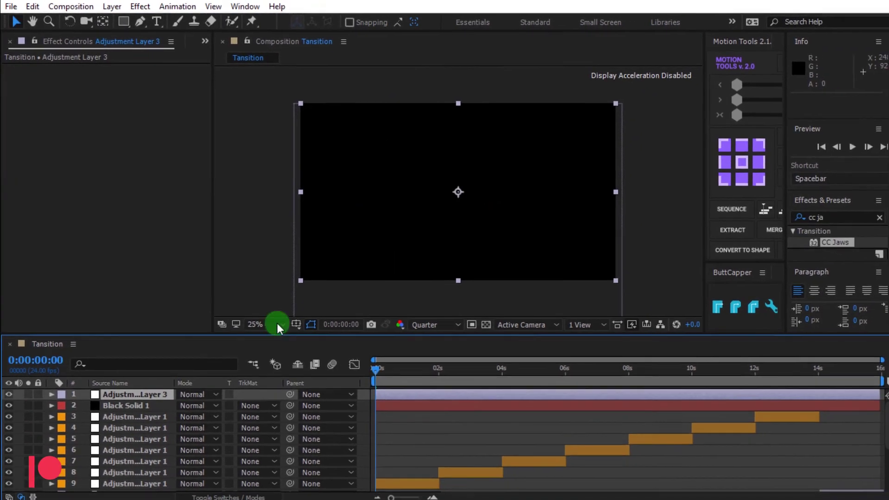
pyautogui.moveTo(171, 435); pyautogui.dragTo(178, 460)
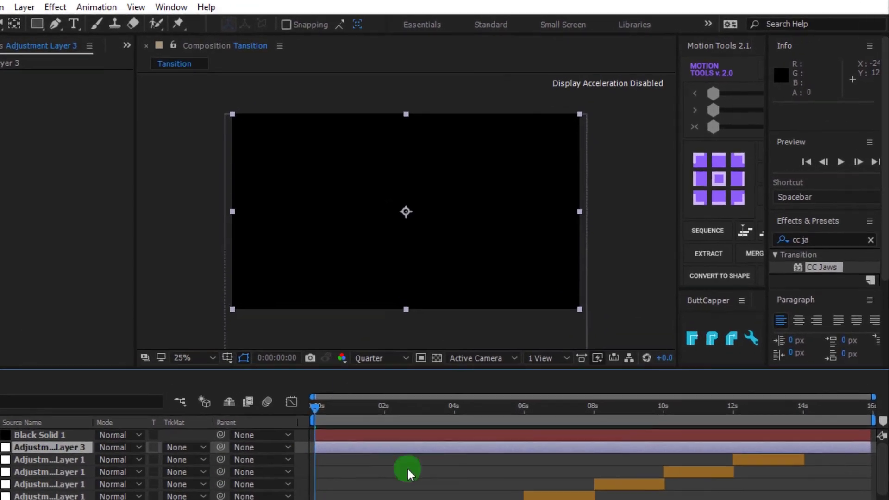
# Apply Curves to Adjustment Layer 3 and pull the RGB curve down to darken midtones
pyautogui.moveTo(821, 221); pyautogui.dragTo(769, 223)
pyautogui.write('cur')
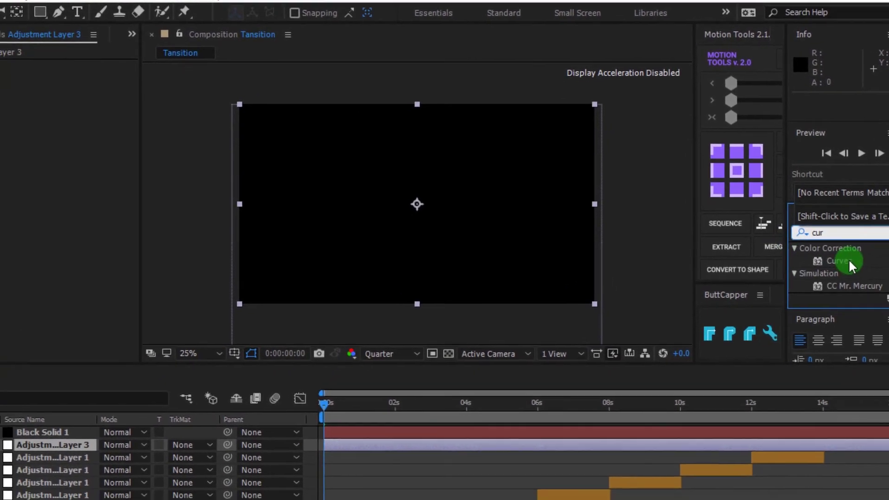
pyautogui.moveTo(815, 273); pyautogui.dragTo(595, 404)
pyautogui.moveTo(706, 342); pyautogui.dragTo(658, 390)
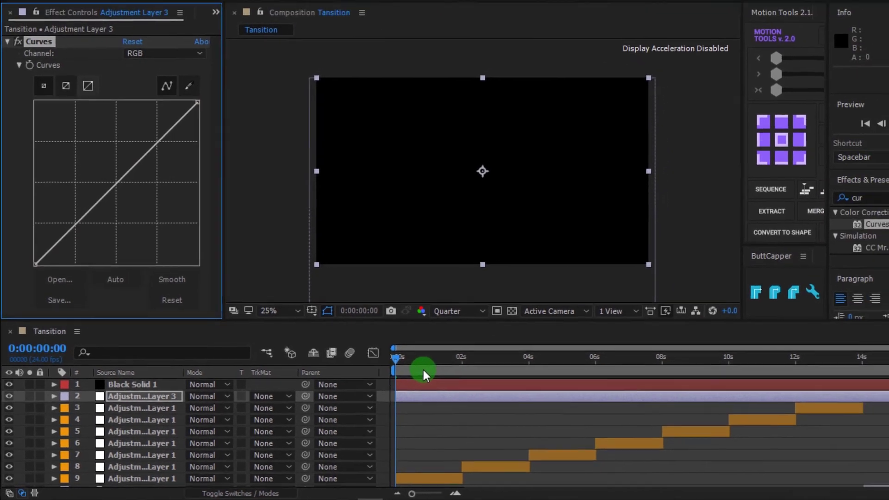
pyautogui.click(448, 349)
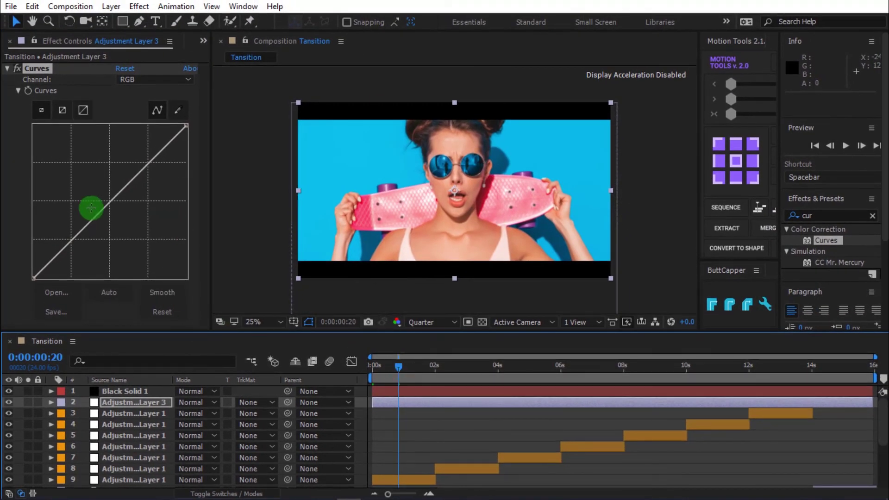
pyautogui.moveTo(110, 200); pyautogui.dragTo(117, 220)
pyautogui.click(407, 435)
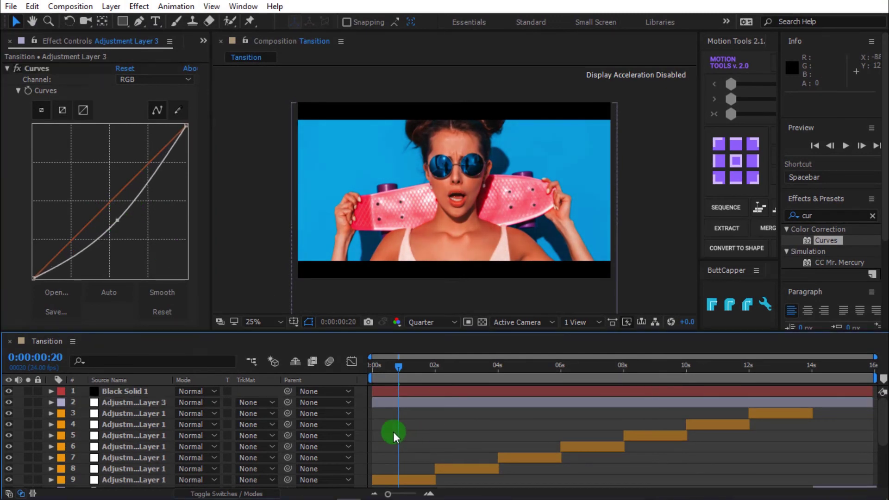
pyautogui.click(364, 380)
pyautogui.press('space')
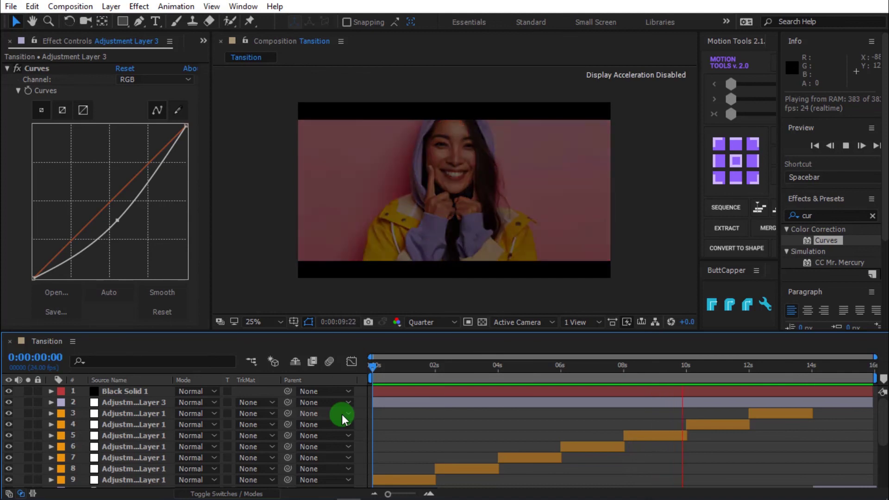
pyautogui.press('space')
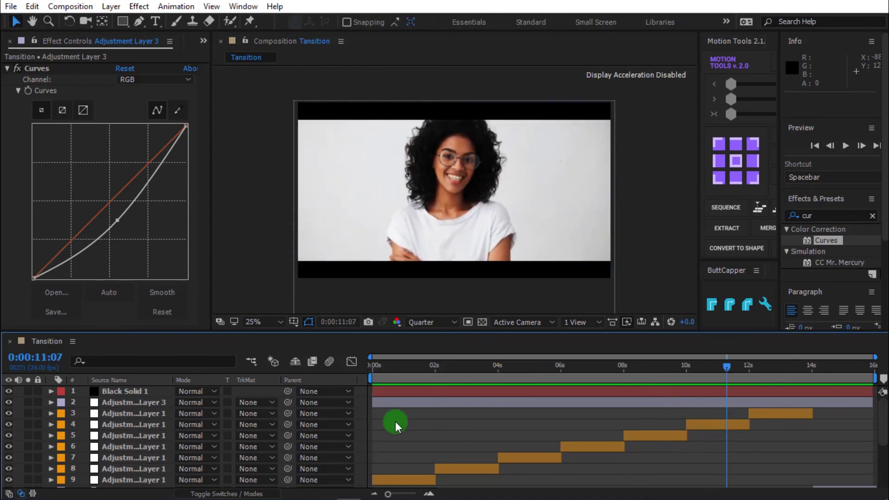